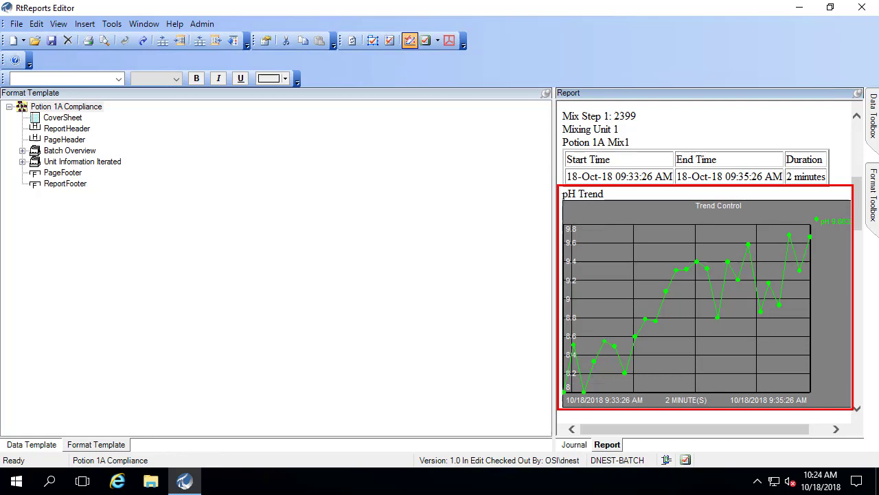
Step: Open the pH journal action under the batch's Mixing* unit in the data template for editing
left_click(32, 444)
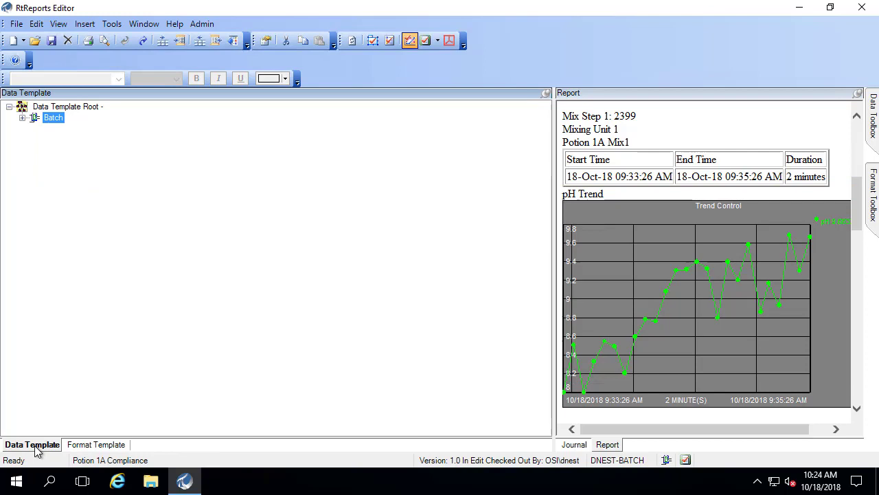
left_click(22, 118)
left_click(35, 129)
left_click(71, 140)
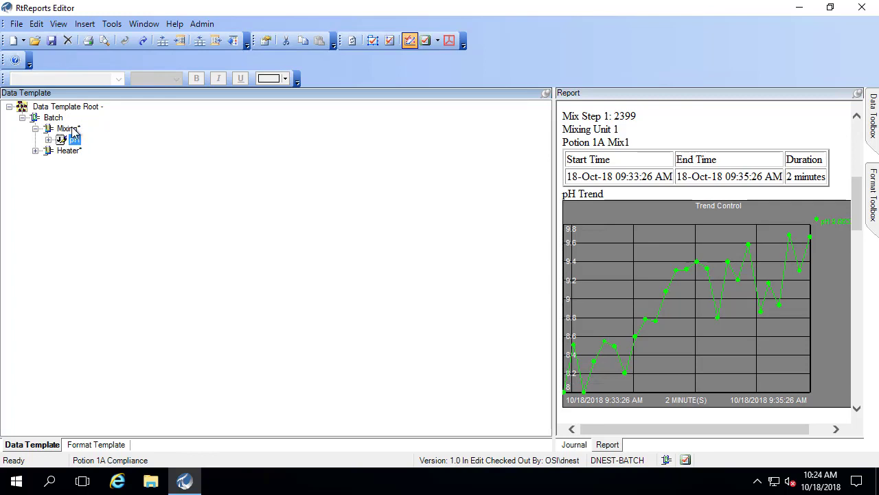
right_click(71, 130)
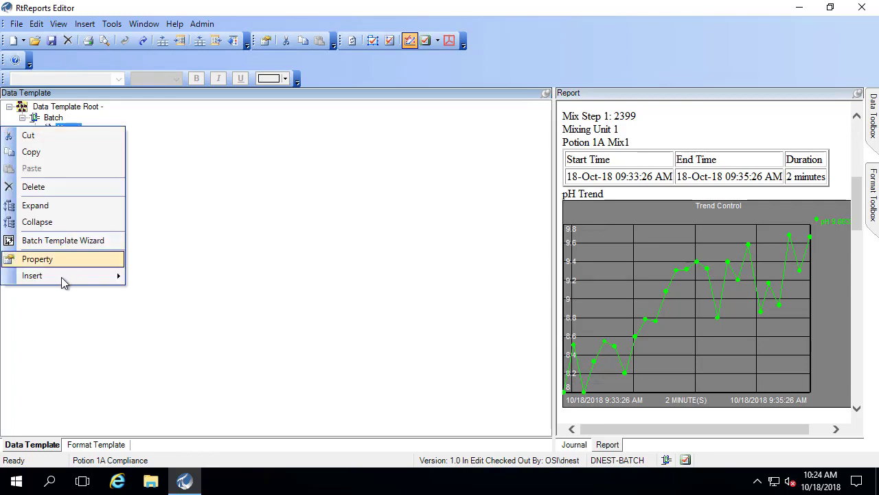
mouse_move(62, 282)
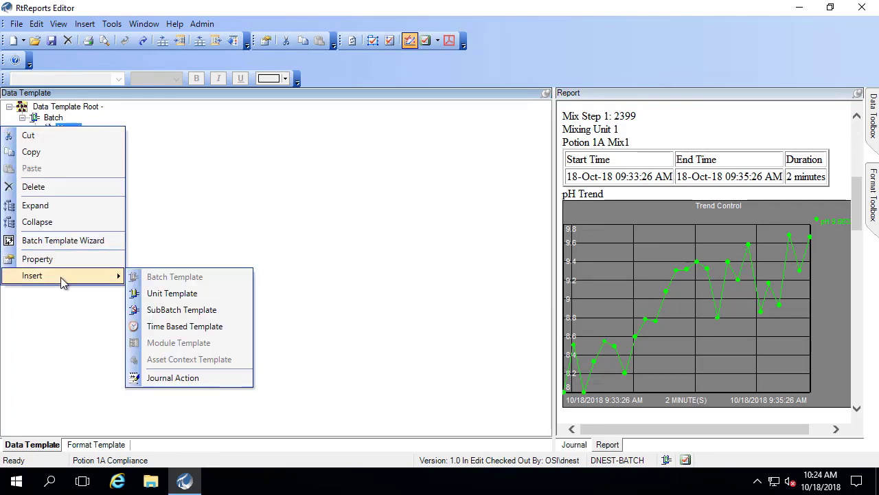
left_click(350, 363)
double_click(70, 138)
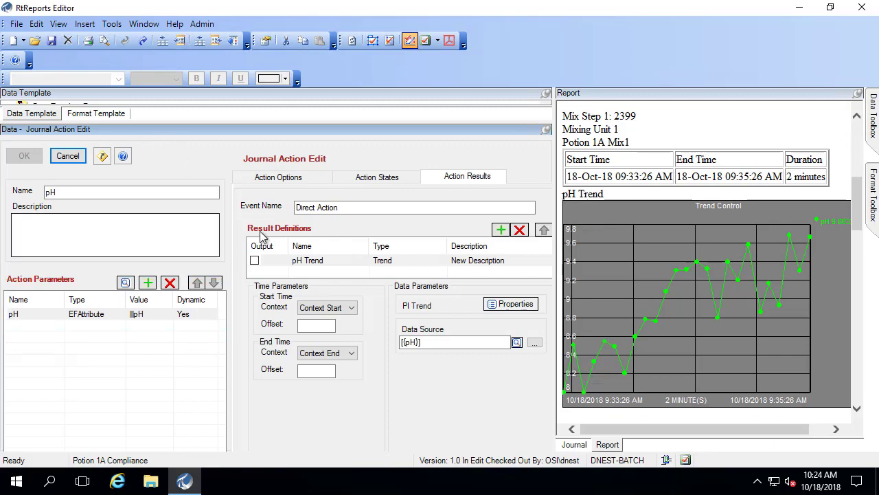
Step: Add a second result definition to the pH action and set its type to Profile
left_click(389, 266)
left_click(499, 232)
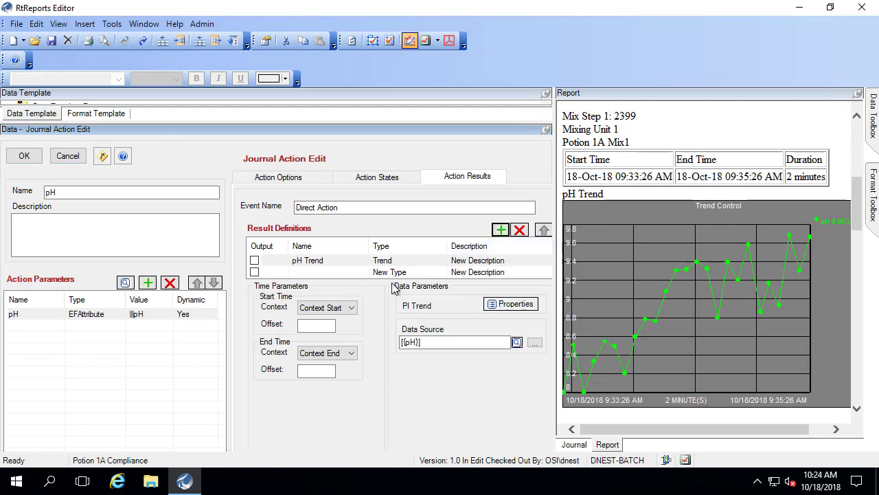
left_click(419, 275)
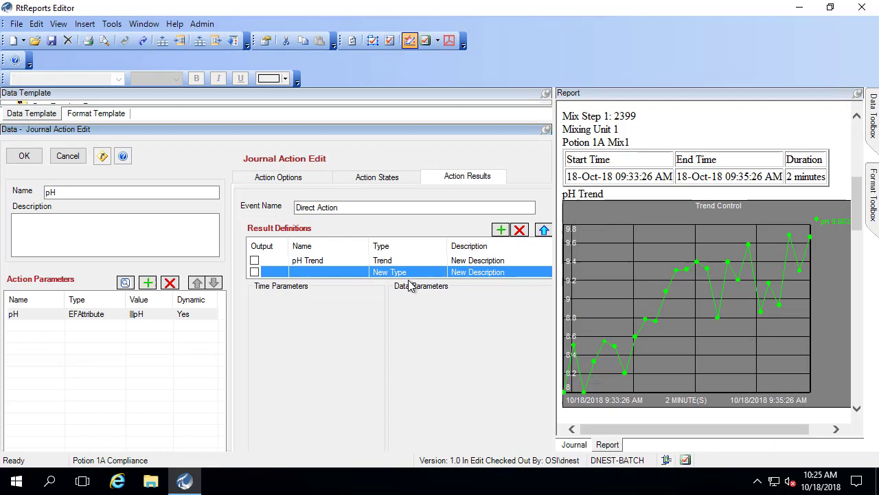
double_click(428, 275)
left_click(429, 273)
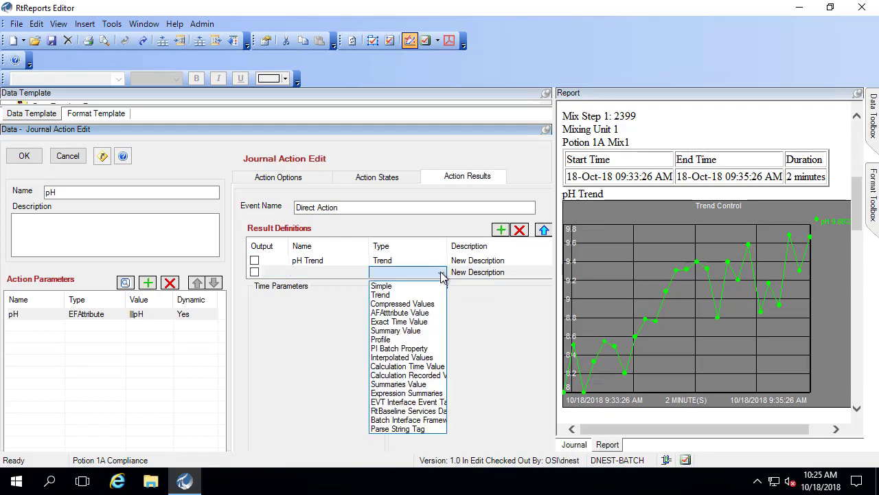
left_click(382, 340)
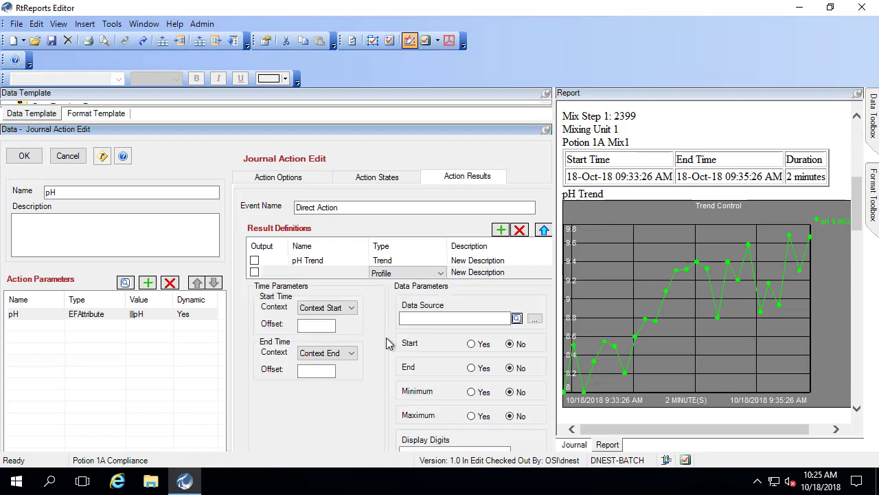
Step: Set the Profile result to return Minimum and Maximum, use the pH action parameter as its data source, and save the action
left_click(471, 392)
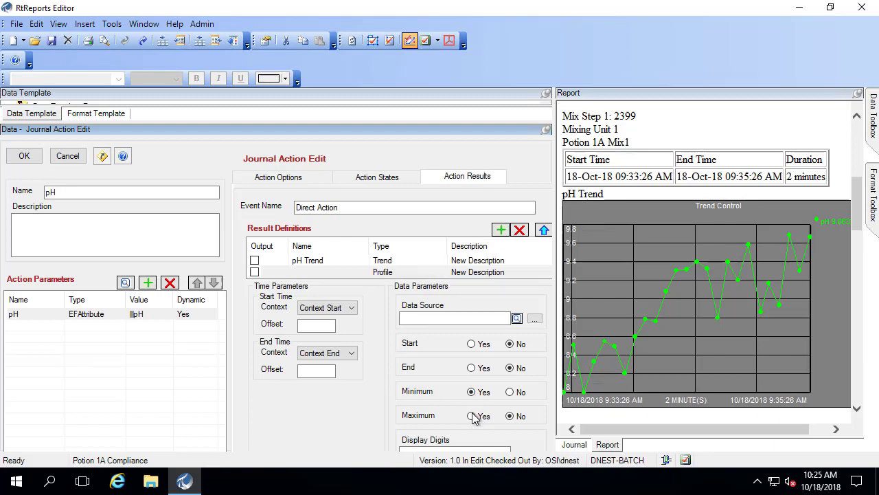
left_click(471, 415)
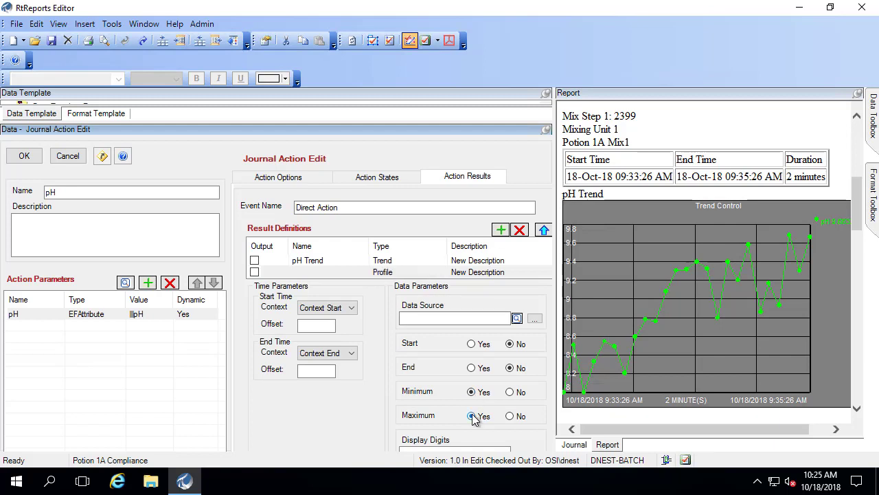
left_click(84, 316)
left_click_drag(84, 316, 435, 328)
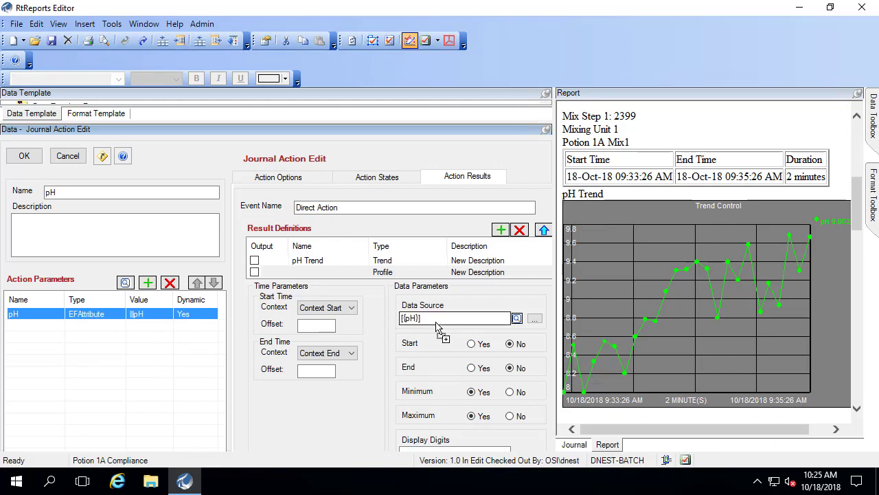
left_click(25, 156)
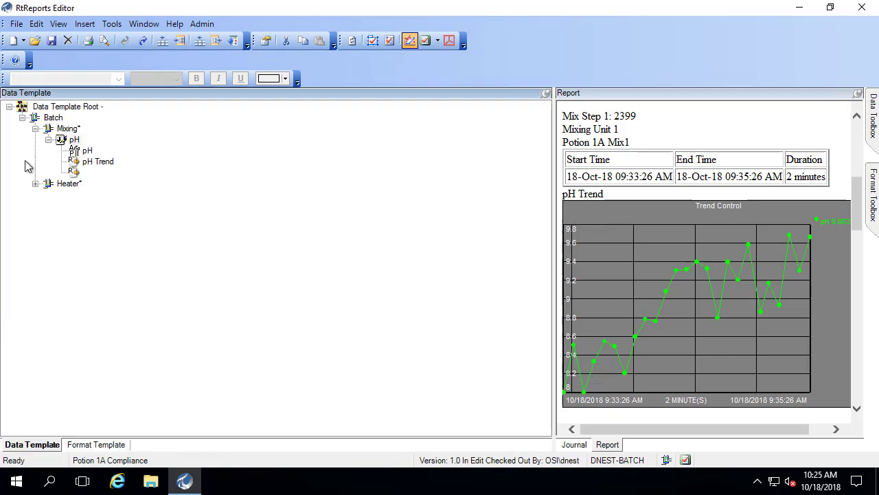
Step: Refresh the report, then show its data journal in a wider pane and expand the BatchJournal root
left_click(59, 24)
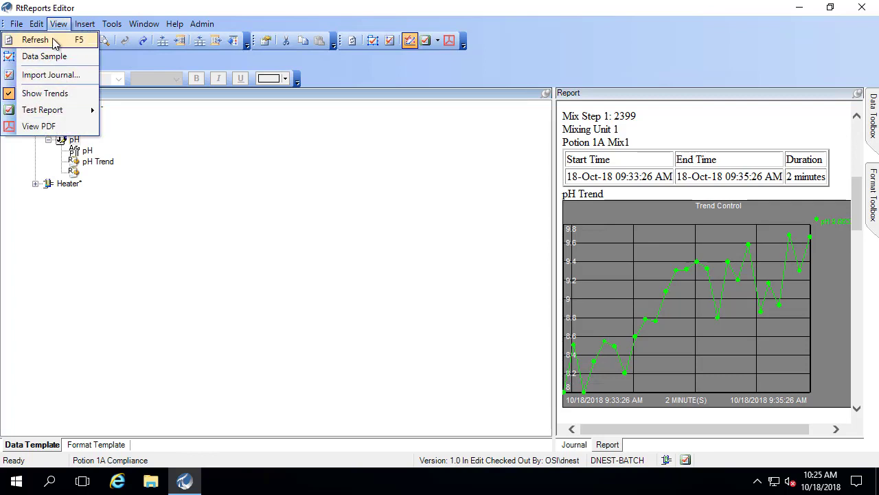
left_click(52, 40)
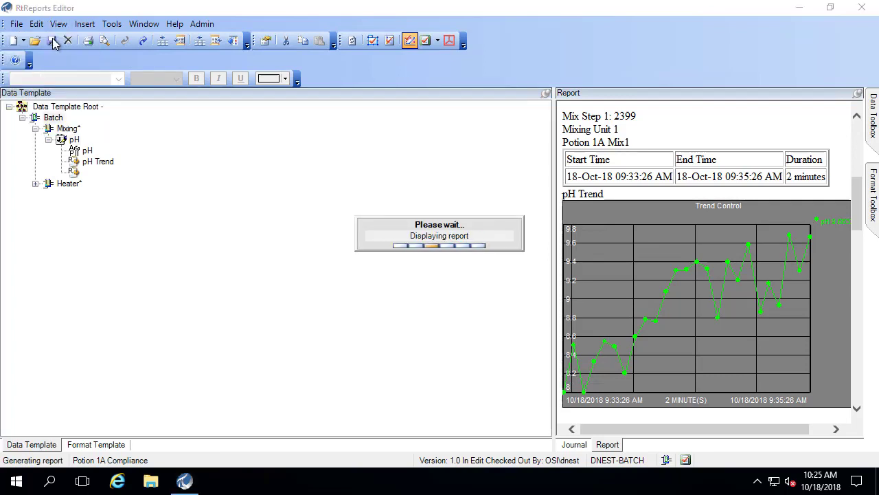
left_click(574, 444)
left_click_drag(554, 389, 519, 356)
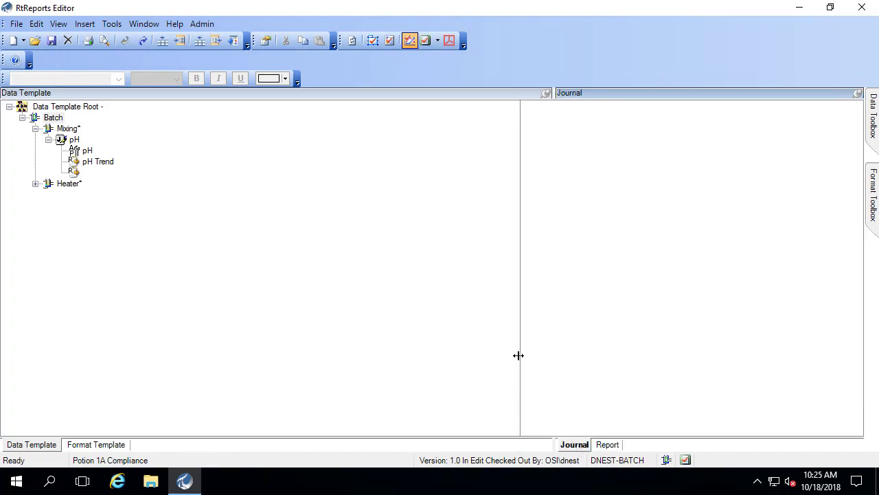
left_click_drag(528, 136, 528, 136)
left_click(531, 108)
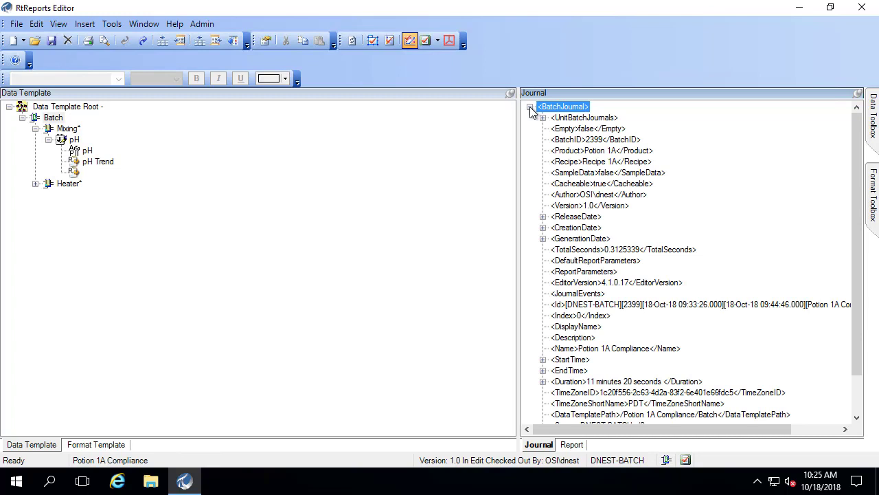
Step: Examine the first UnitBatchJournal in the journal, locating its unit name and the name of its journal event
left_click(542, 118)
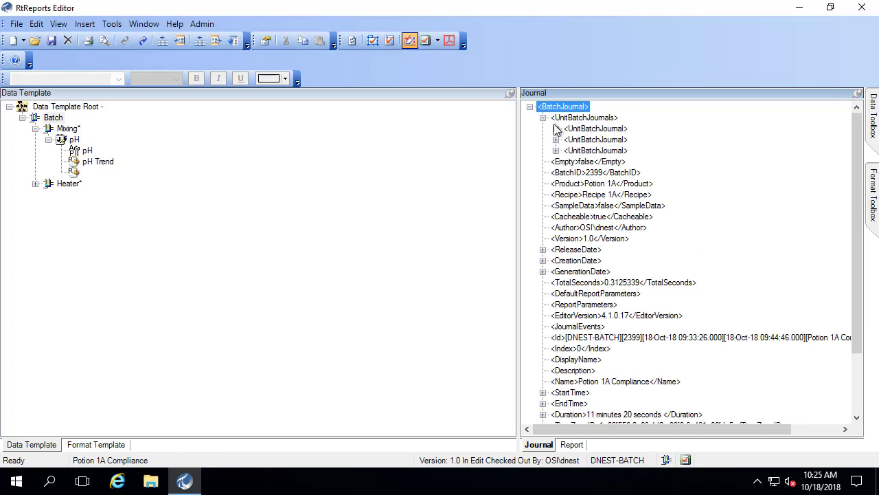
left_click(556, 129)
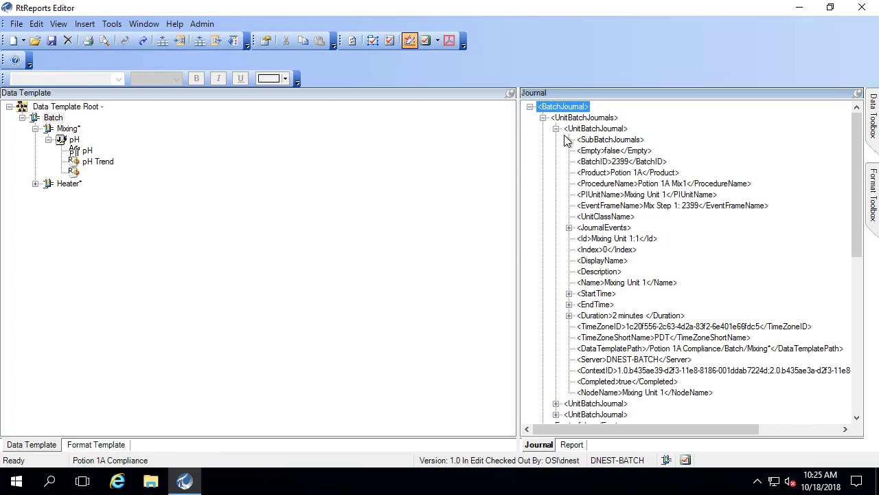
left_click(636, 196)
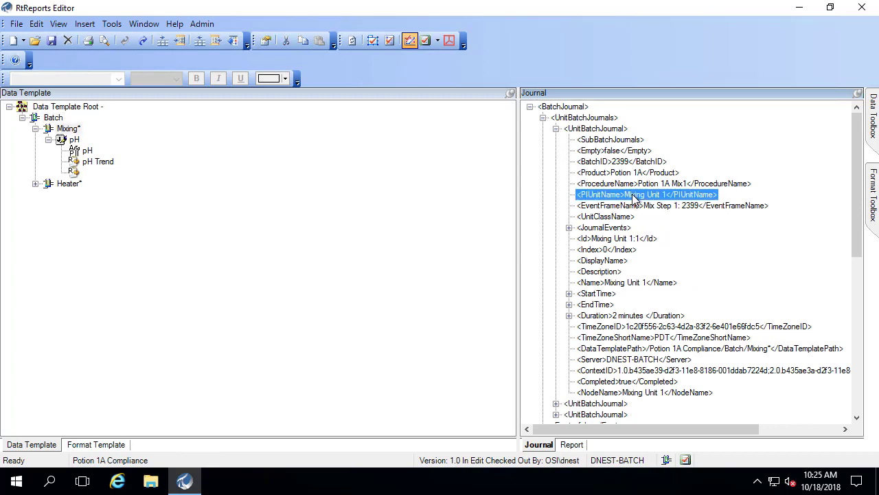
left_click(569, 227)
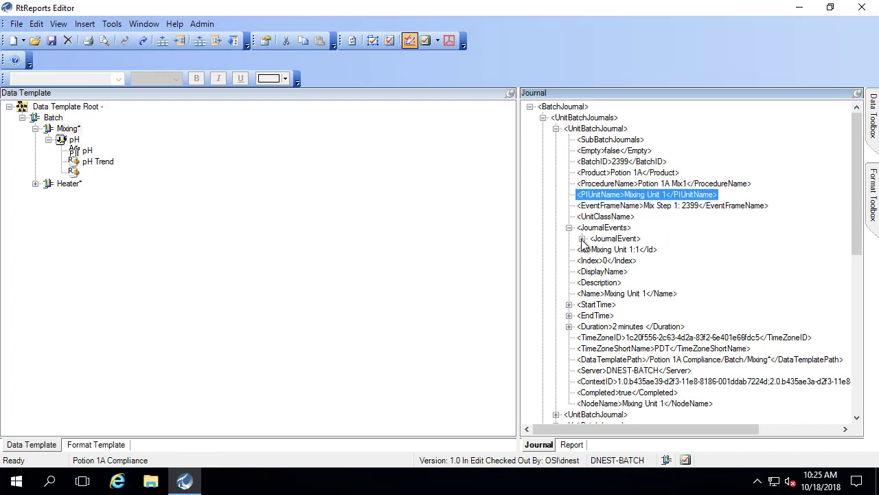
left_click(582, 238)
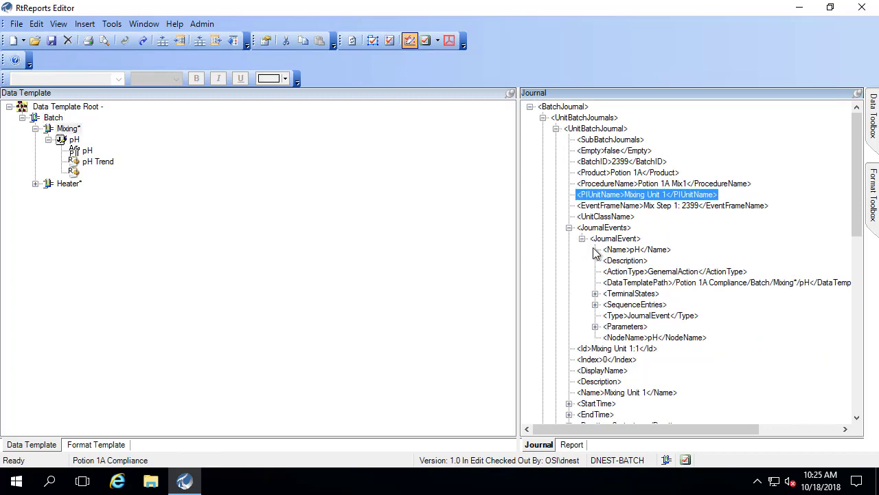
left_click(636, 252)
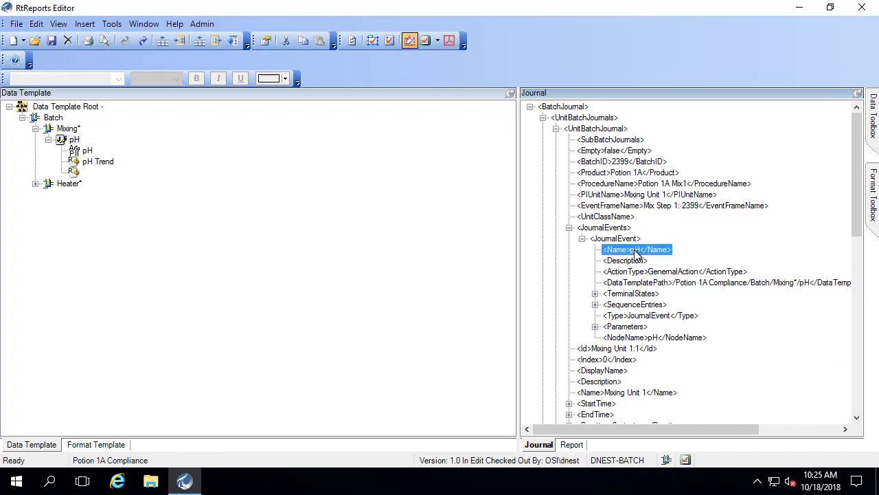
Step: Expand the pH event's terminal state and journal entry down to its results and check the first result's label
left_click(595, 294)
left_click(608, 304)
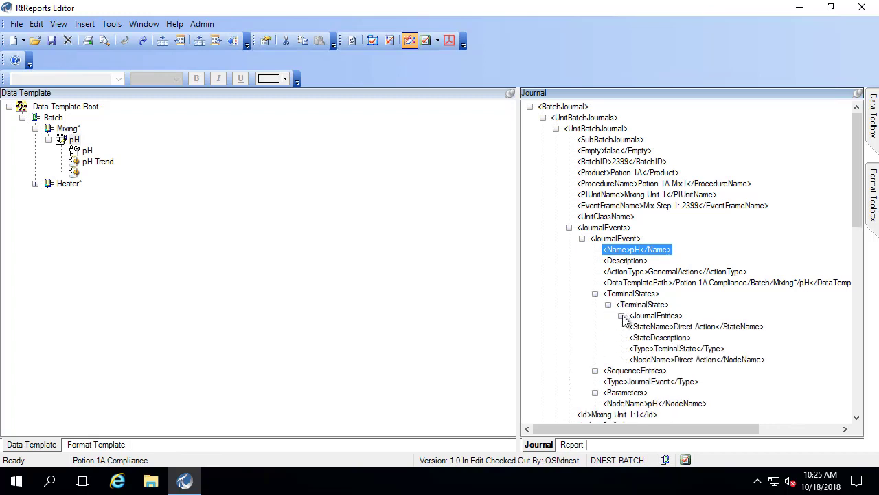
left_click(620, 315)
left_click(634, 326)
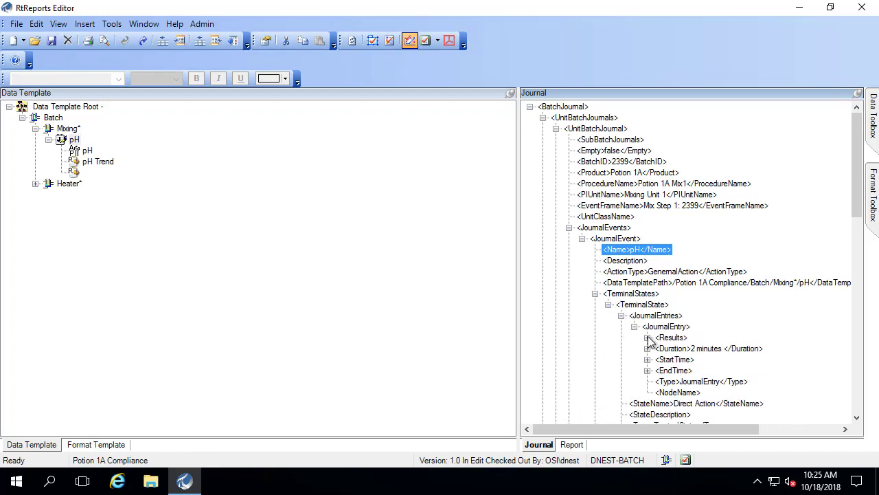
left_click(647, 337)
left_click(660, 348)
left_click(718, 360)
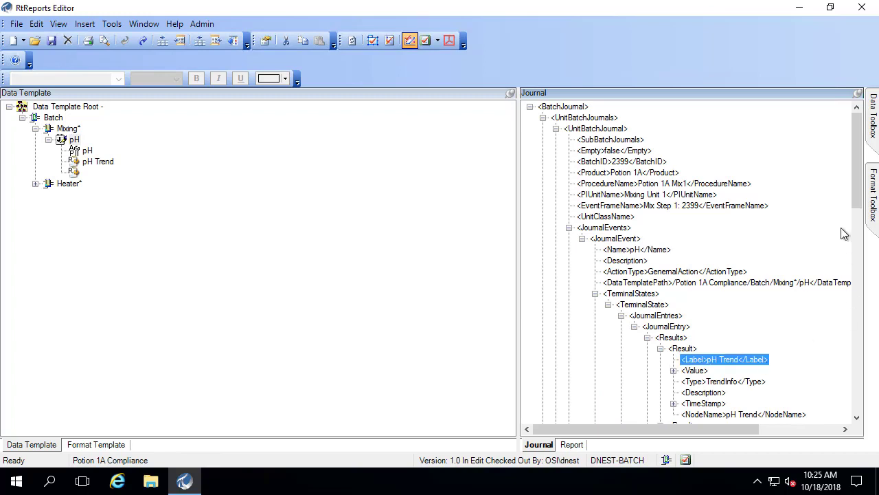
Step: Inspect the label of the second pH result in the journal and locate the matching result definition in the data template
left_click_drag(860, 194, 864, 249)
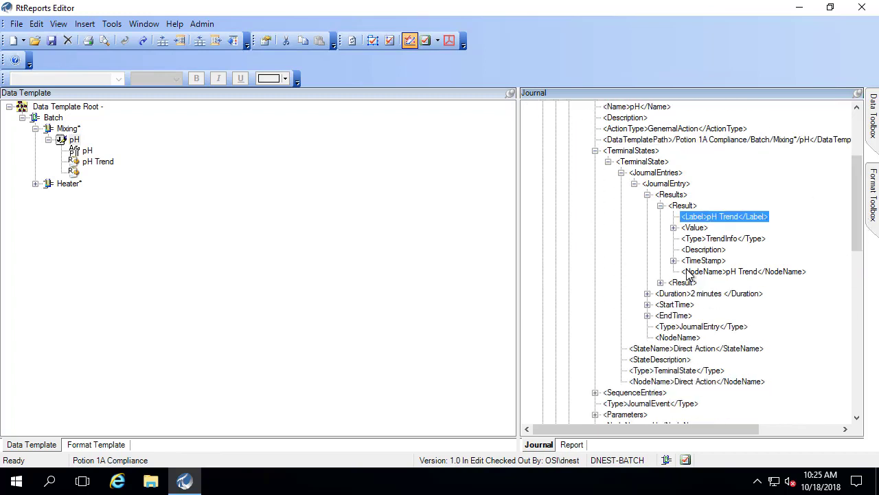
left_click(660, 206)
left_click(660, 216)
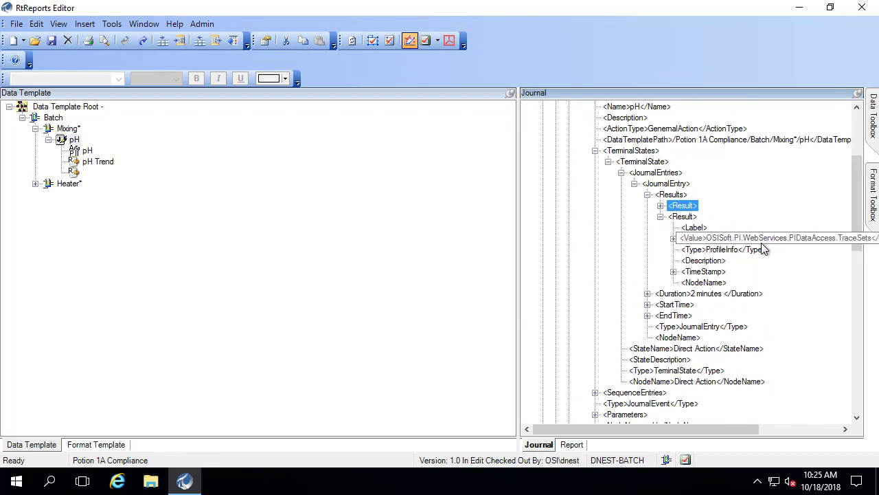
left_click(692, 228)
left_click_drag(692, 234, 75, 175)
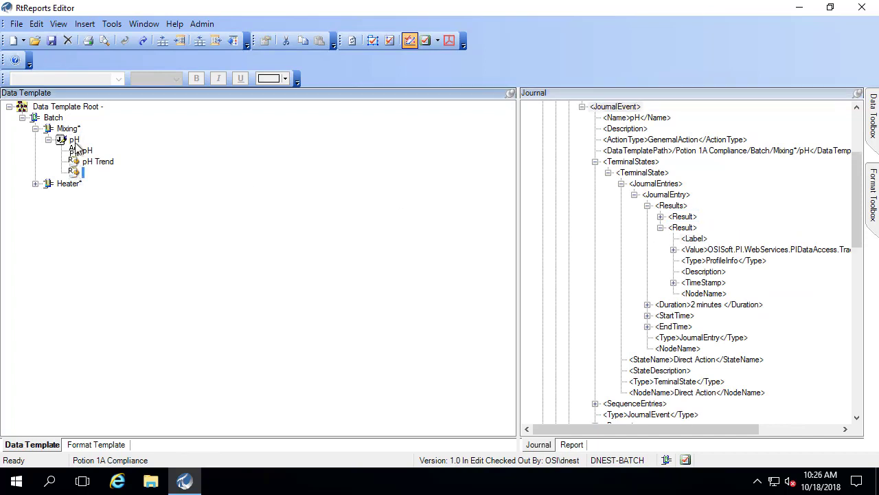
Step: Name the pH action's Profile result "pH Summary" and save the action
double_click(74, 139)
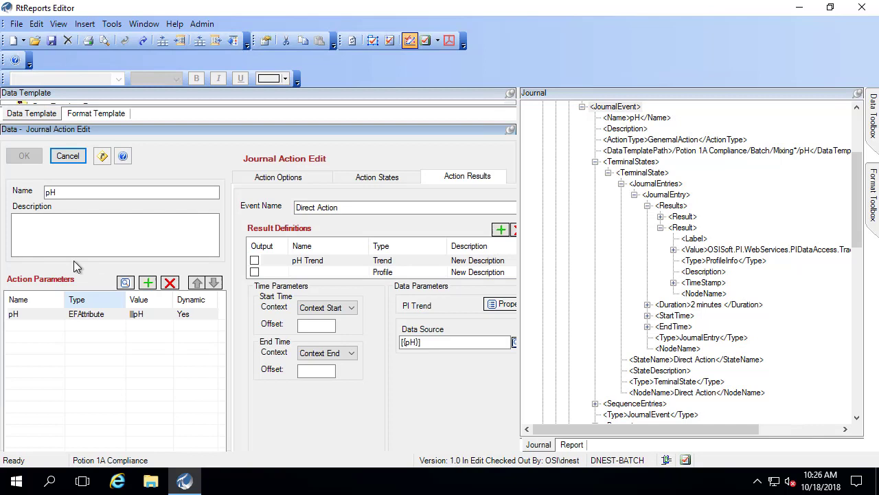
left_click(309, 272)
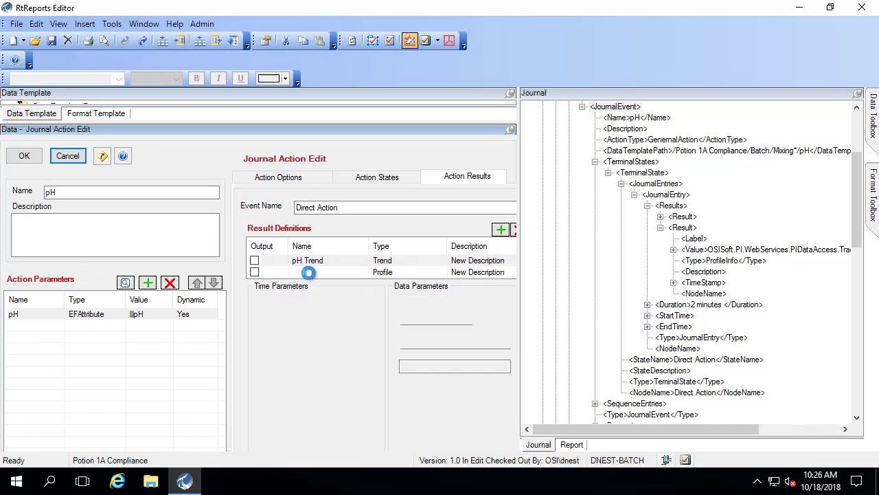
left_click(308, 273)
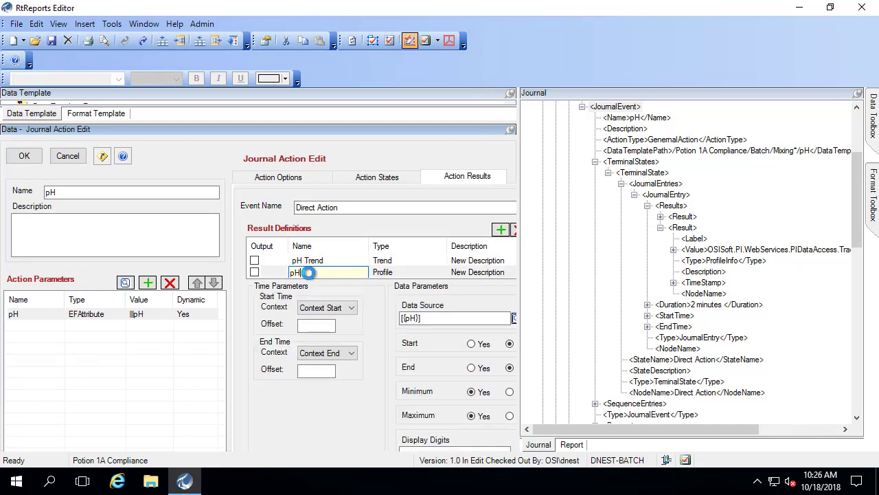
left_click(24, 156)
Step: Refresh the report data and expand the regenerated journal down to the contents of its first UnitBatchJournal
left_click(52, 24)
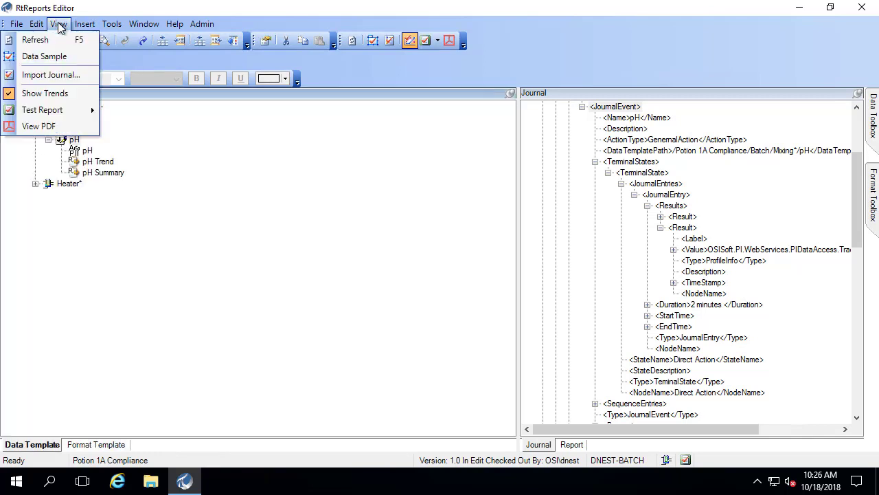
left_click(61, 37)
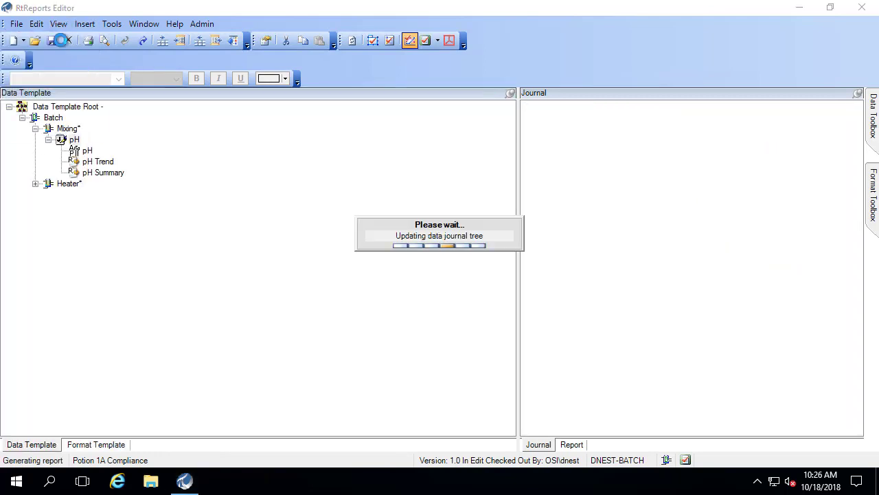
left_click(529, 107)
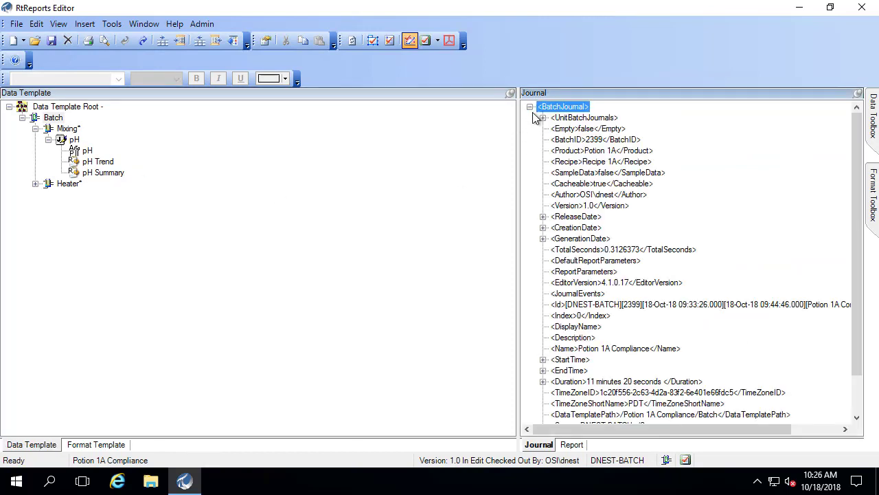
left_click(543, 117)
left_click(556, 129)
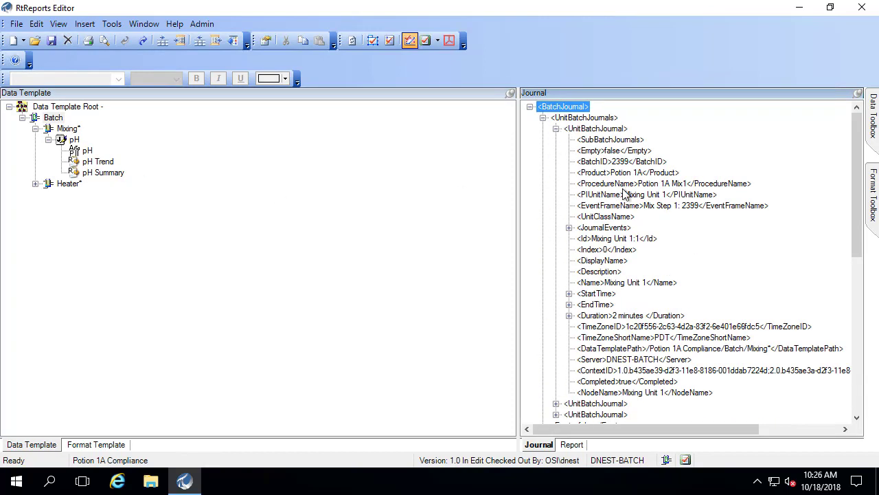
Step: Check the first unit's PIUnitName and journal event name, and locate the matching pH action and its results in the data template
left_click(658, 195)
left_click(568, 227)
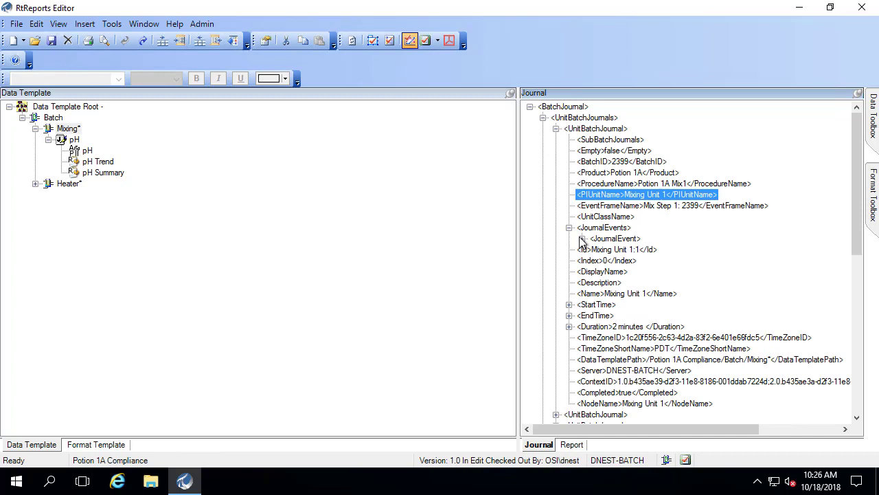
left_click(583, 238)
left_click(638, 250)
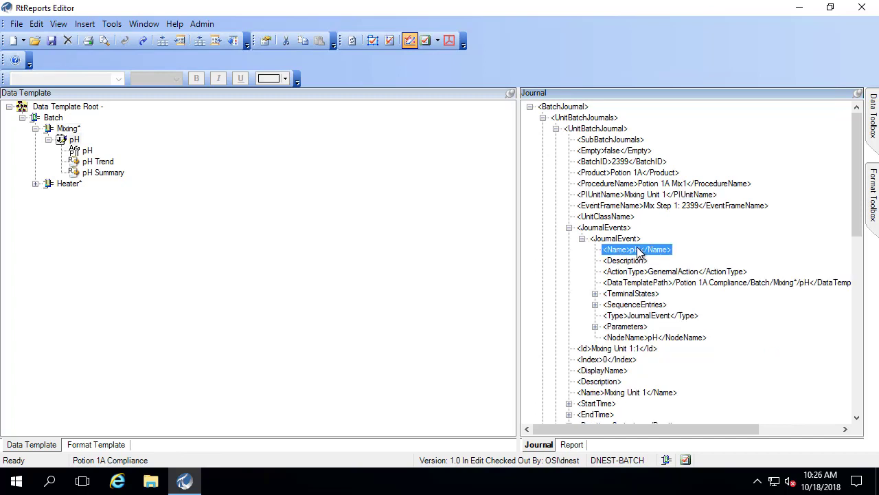
left_click(75, 141)
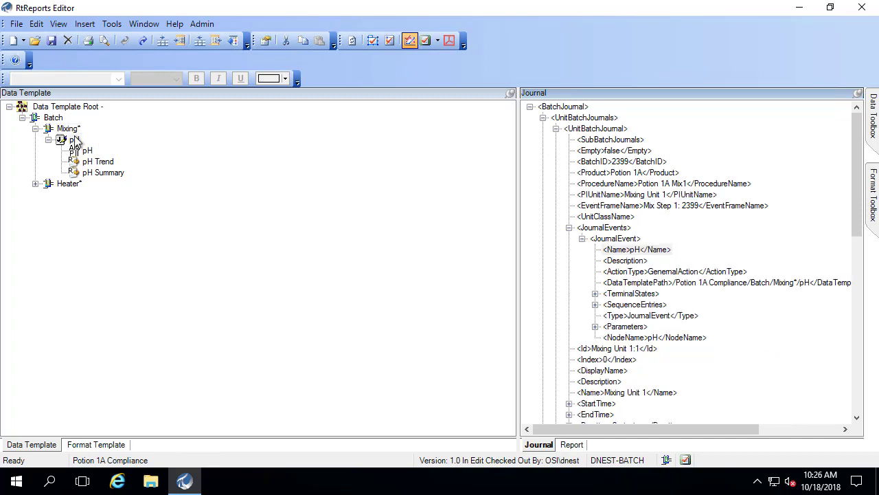
left_click(100, 164)
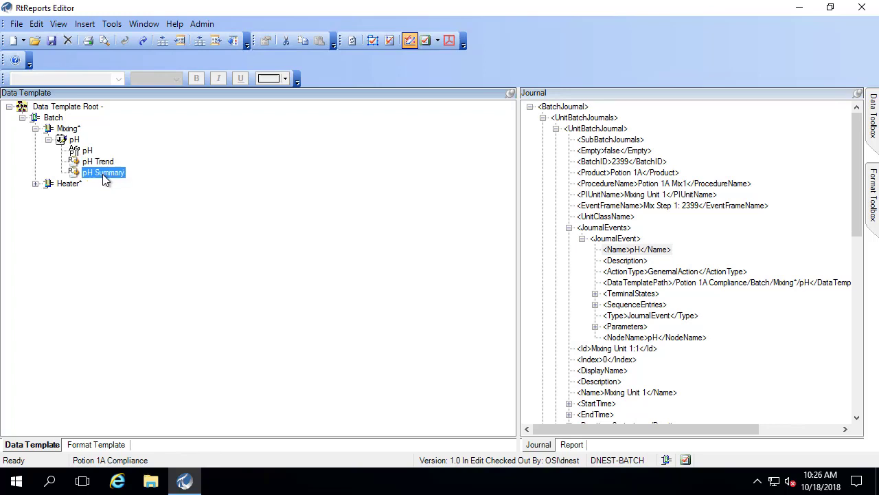
Step: Expand the pH event's terminal state and journal entry to the first result and inspect its label
left_click(595, 294)
scroll(596, 289, "down", 3)
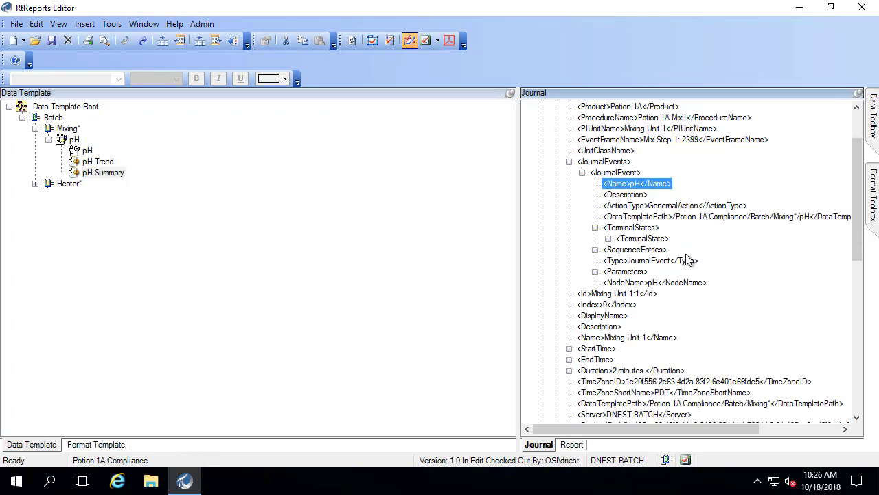
left_click(607, 206)
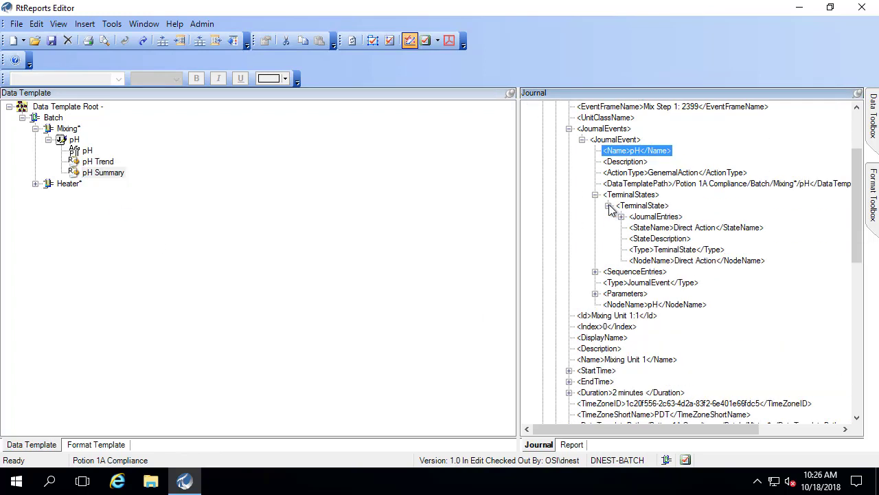
left_click(621, 216)
left_click(634, 227)
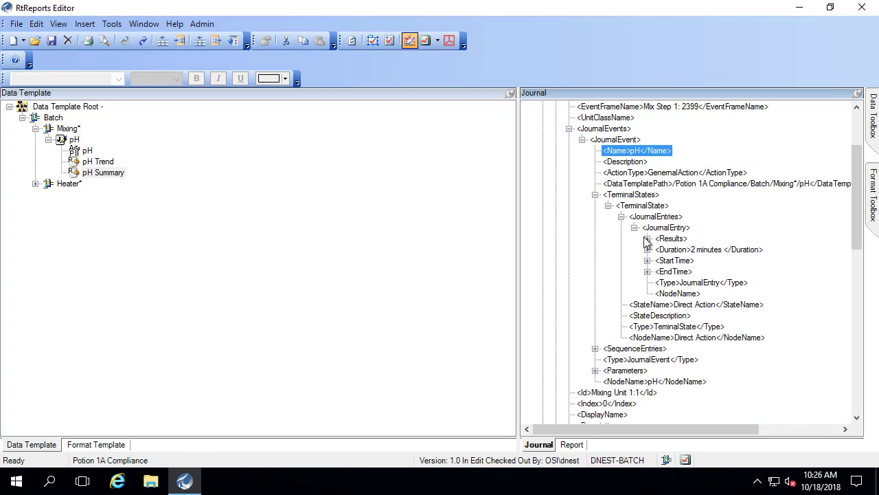
left_click(647, 238)
left_click(660, 249)
left_click(702, 260)
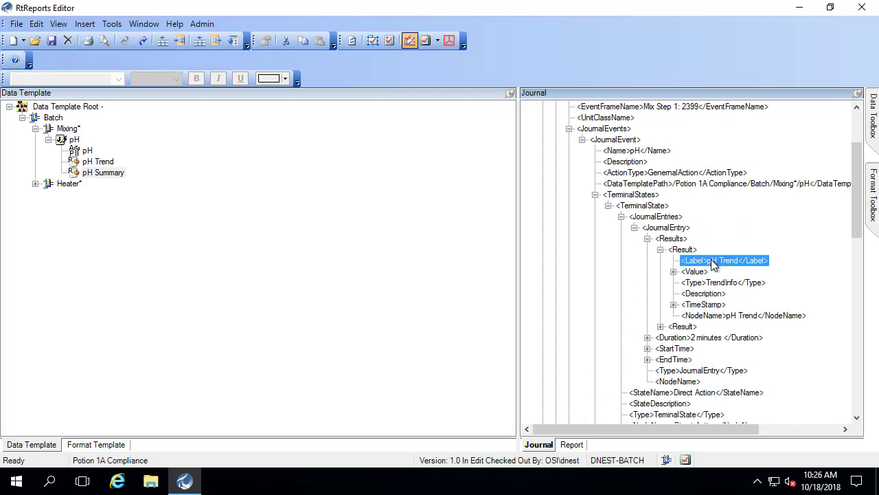
Step: Inspect the second pH result's label and value, expanding the value down to the contents of its TraceSet
left_click(660, 249)
left_click(660, 260)
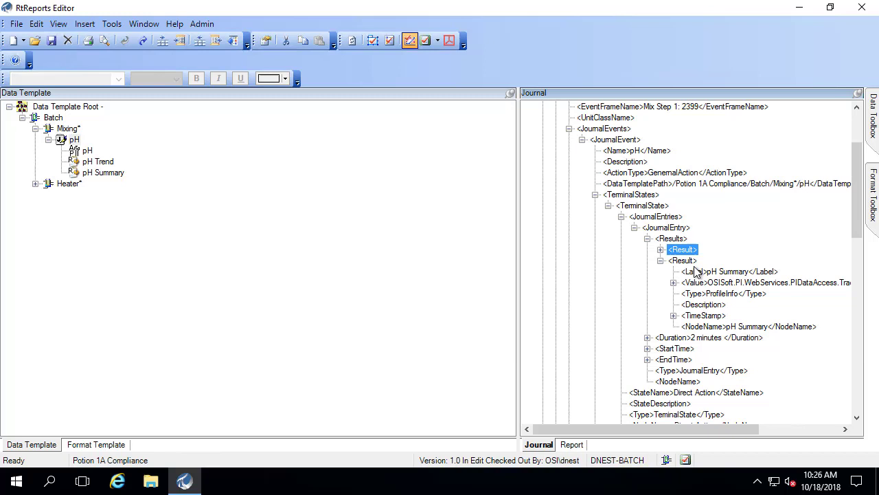
left_click(721, 272)
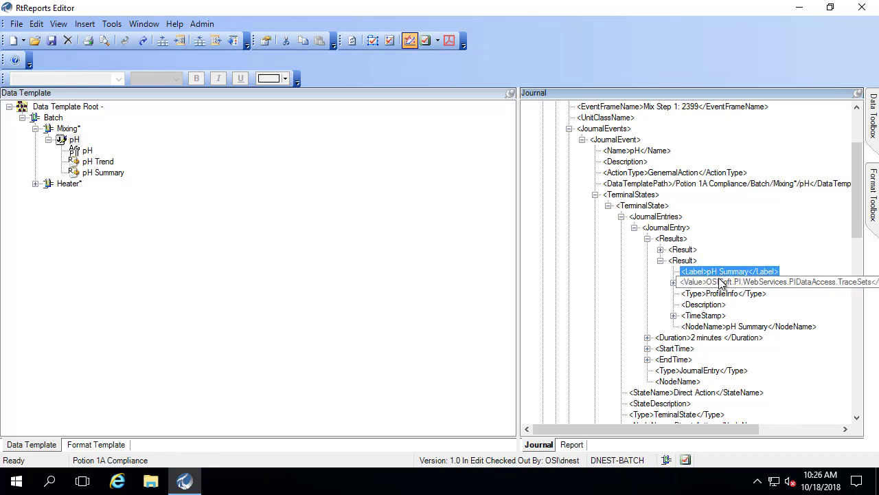
left_click(723, 283)
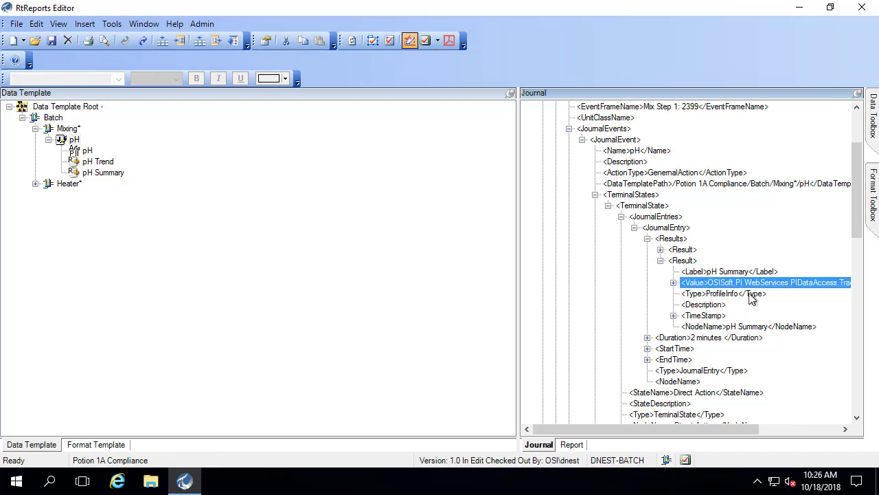
left_click_drag(664, 276, 878, 294)
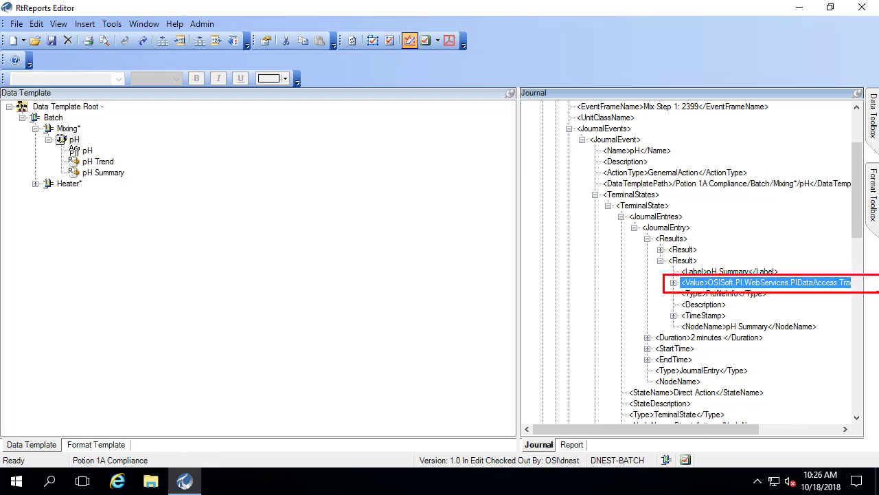
left_click(673, 283)
left_click(711, 295)
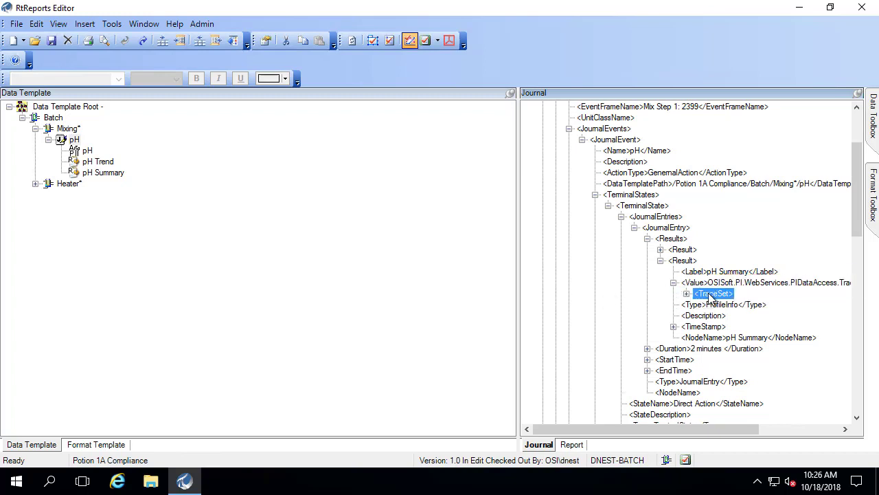
left_click(687, 294)
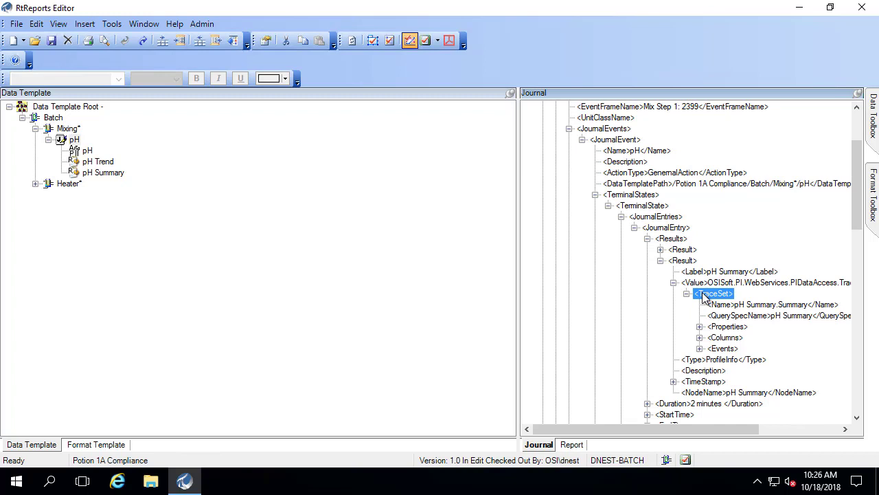
Step: In the format template, insert a Trace Set into the first Entry of the Unit Information Iterated section
left_click(87, 446)
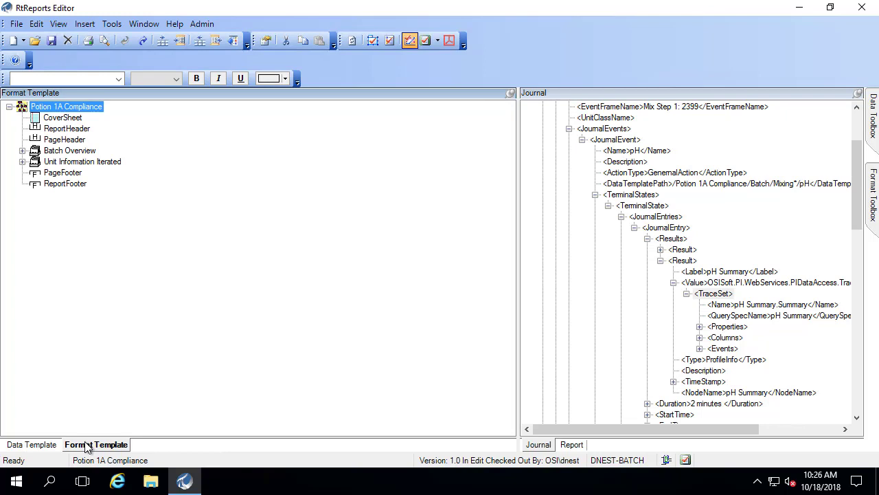
left_click(22, 151)
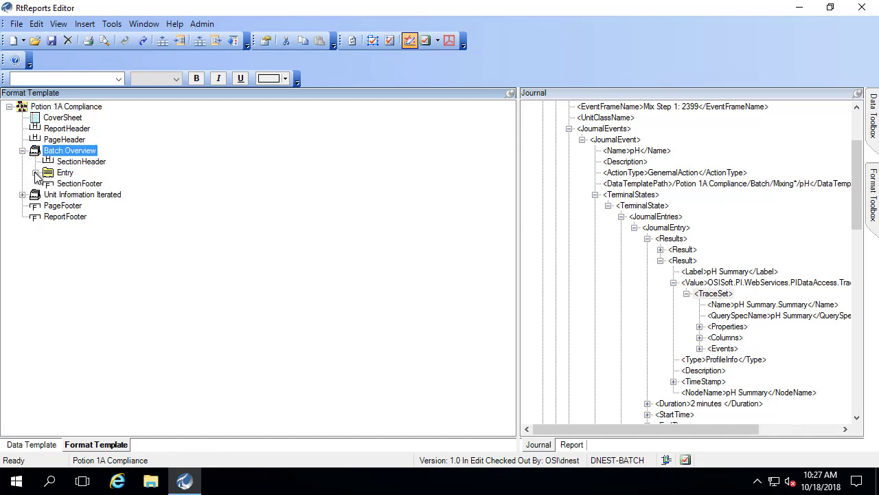
left_click(36, 173)
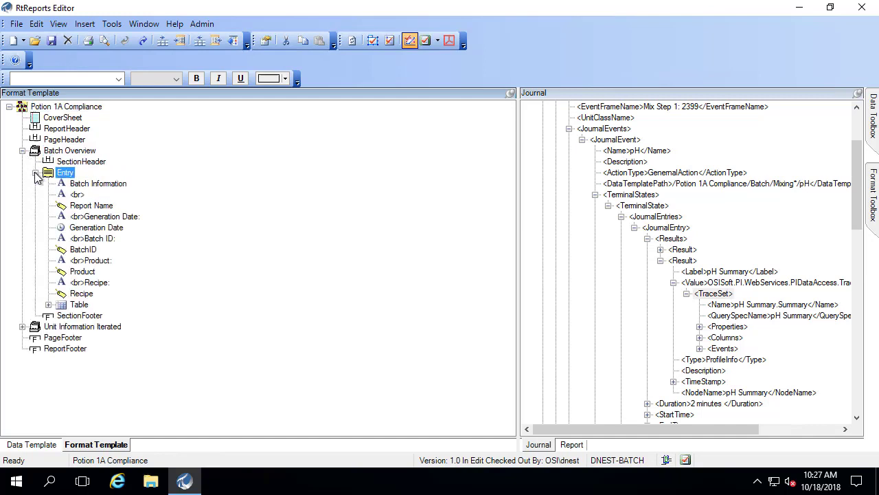
left_click(36, 172)
left_click(22, 195)
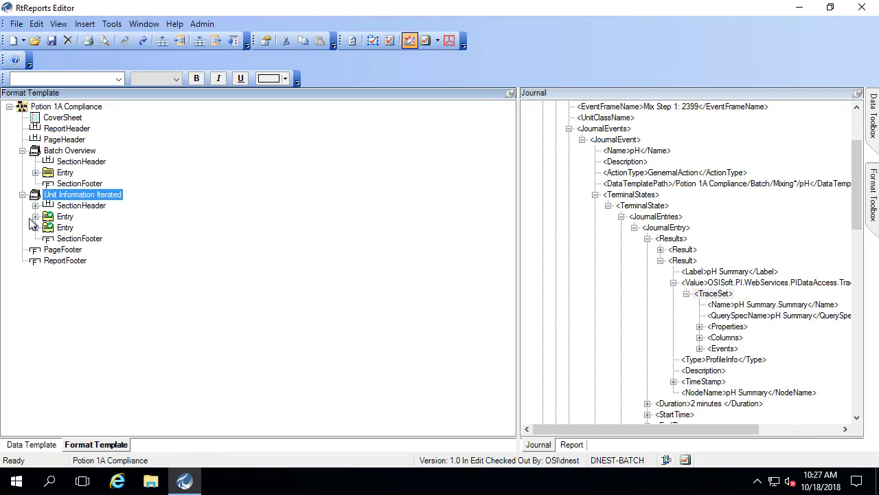
left_click(60, 217)
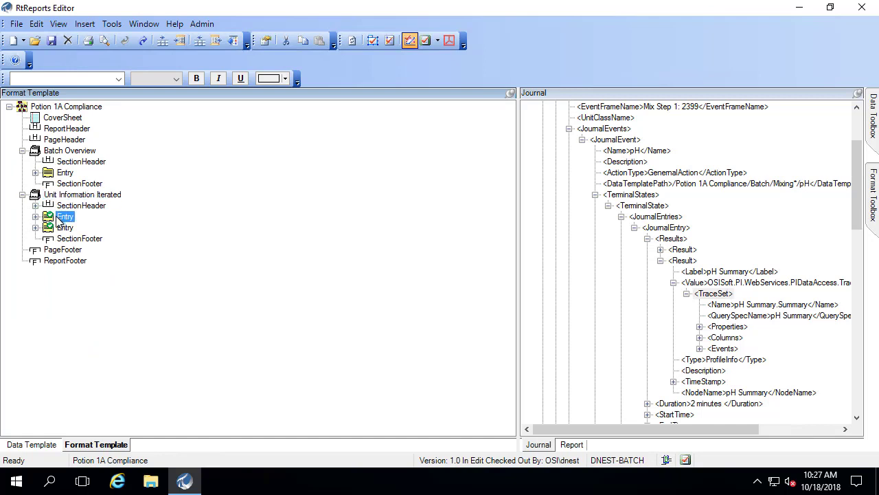
left_click(35, 216)
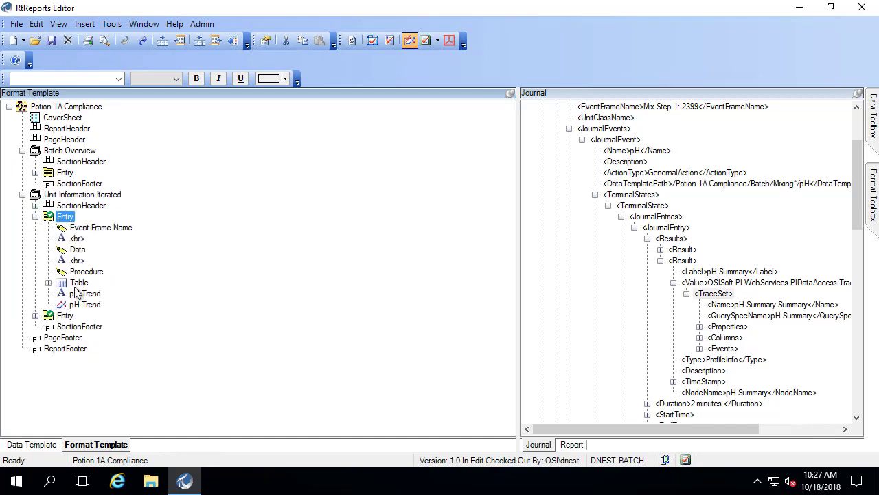
right_click(66, 218)
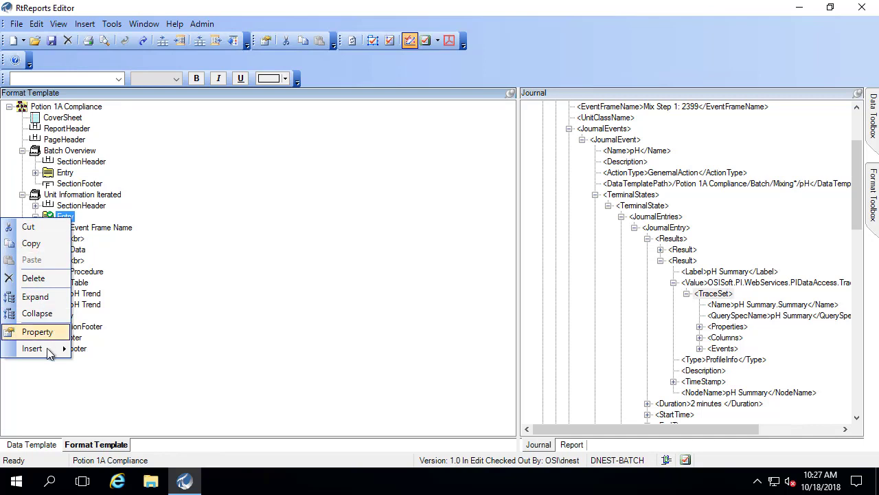
mouse_move(48, 350)
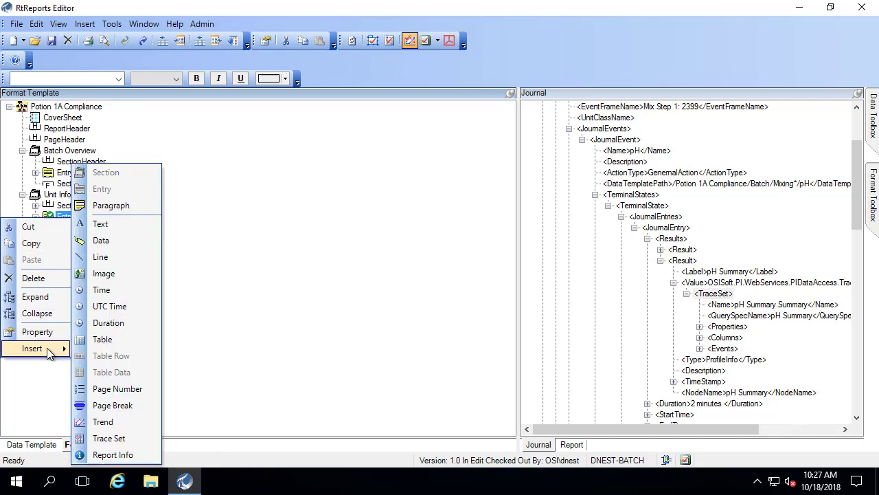
left_click(97, 438)
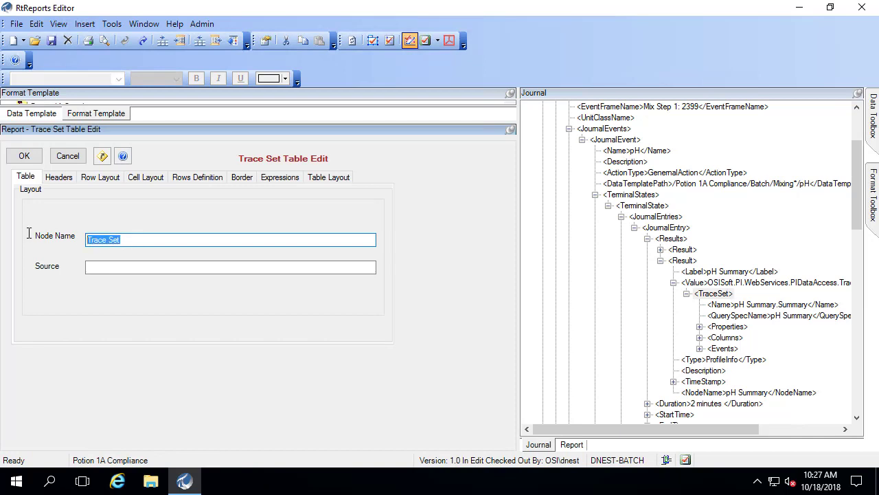
Step: Name the trace set "pH Summary Data", source it from the pH Summary result's TraceSet node, and apply a border width of 1
type("pH Summary Data")
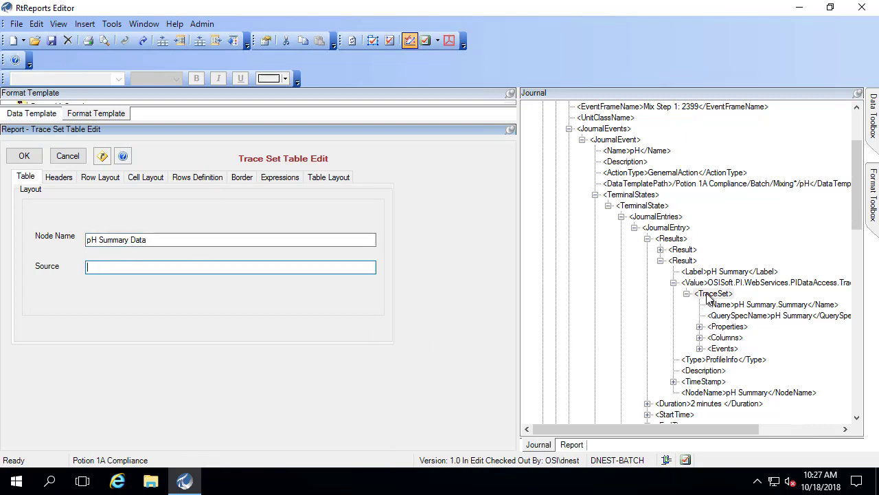
left_click_drag(712, 294, 263, 268)
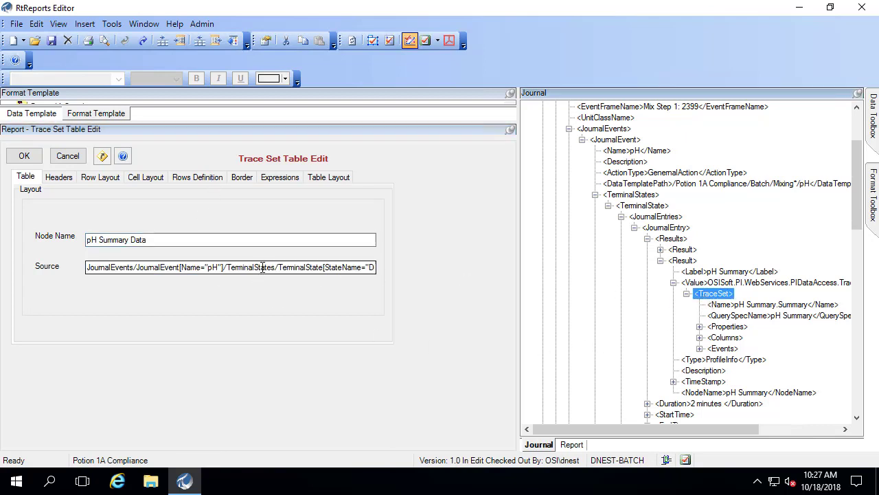
left_click(242, 176)
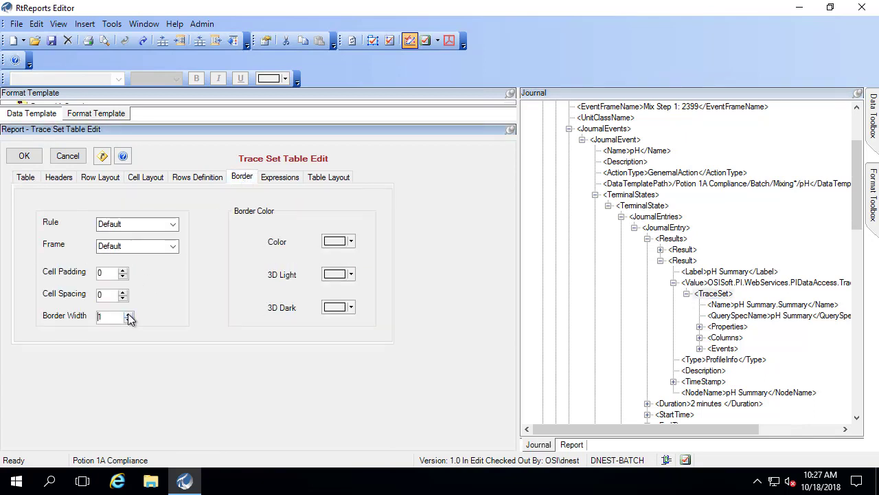
left_click(22, 156)
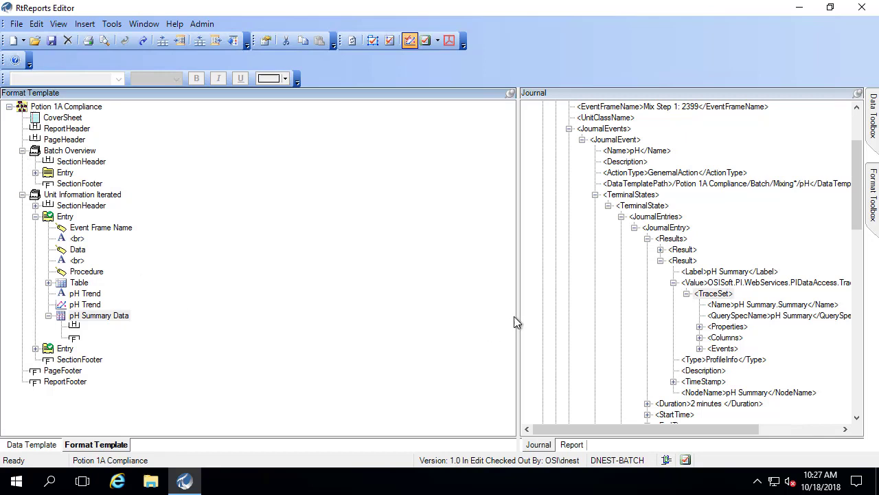
Step: Refresh the report and examine the first unit's pH summary table, comparing its timestamps with the unit's start time
left_click(58, 24)
left_click(55, 40)
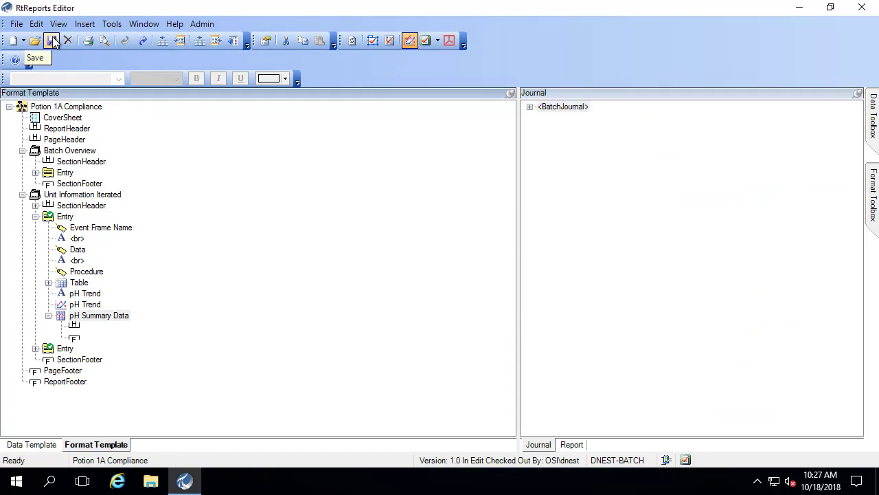
left_click(572, 445)
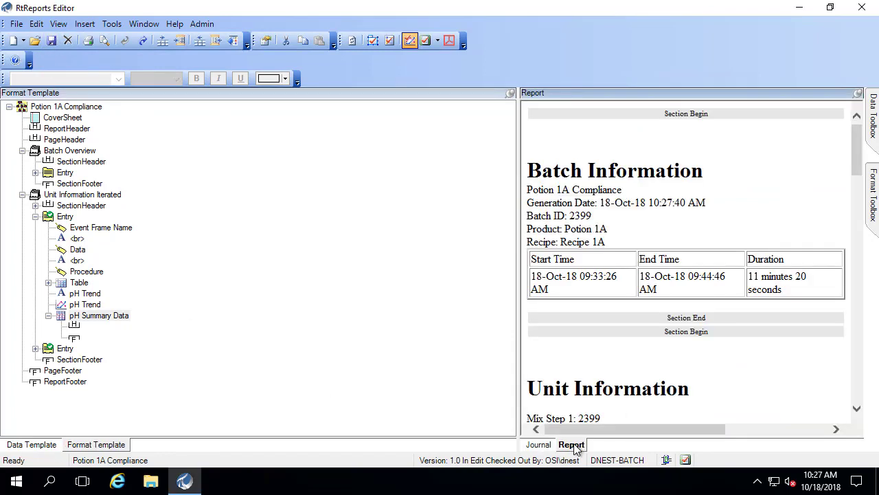
left_click_drag(860, 161, 867, 215)
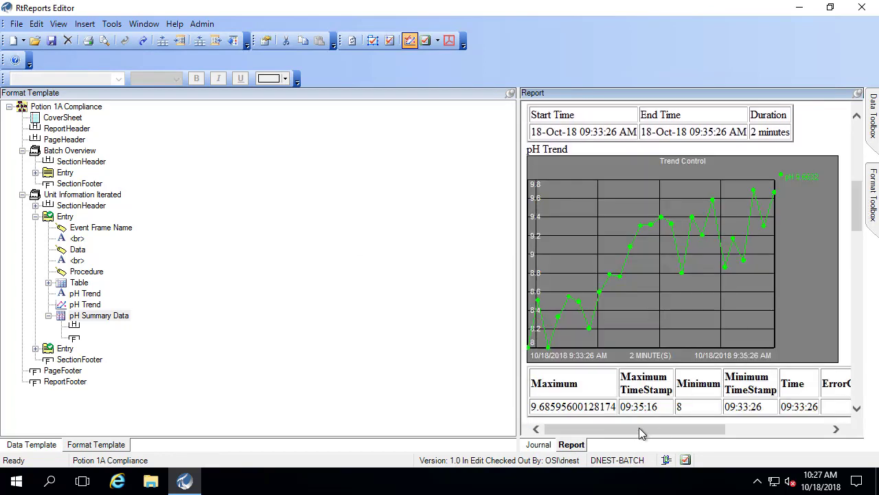
left_click_drag(645, 430, 625, 433)
left_click_drag(619, 394, 663, 414)
mouse_move(529, 122)
left_mouse_down()
mouse_move(532, 130)
mouse_move(642, 143)
left_mouse_up()
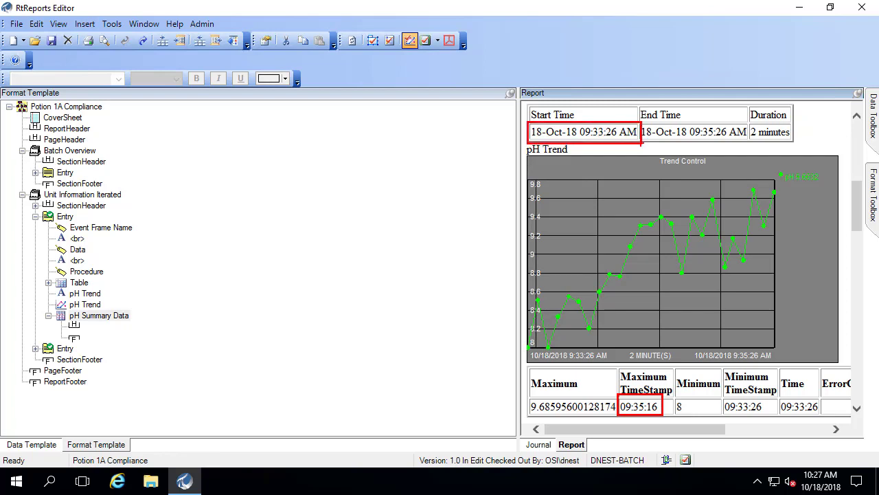
Step: Examine the maximum value in the first unit's pH summary table and the remaining columns through IsGood
key("Escape")
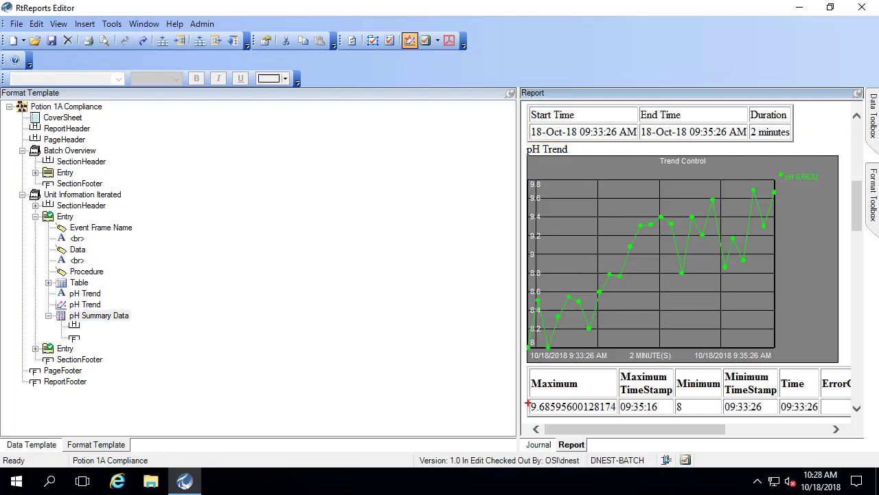
mouse_move(526, 397)
left_mouse_down()
mouse_move(570, 413)
mouse_move(621, 416)
left_mouse_up()
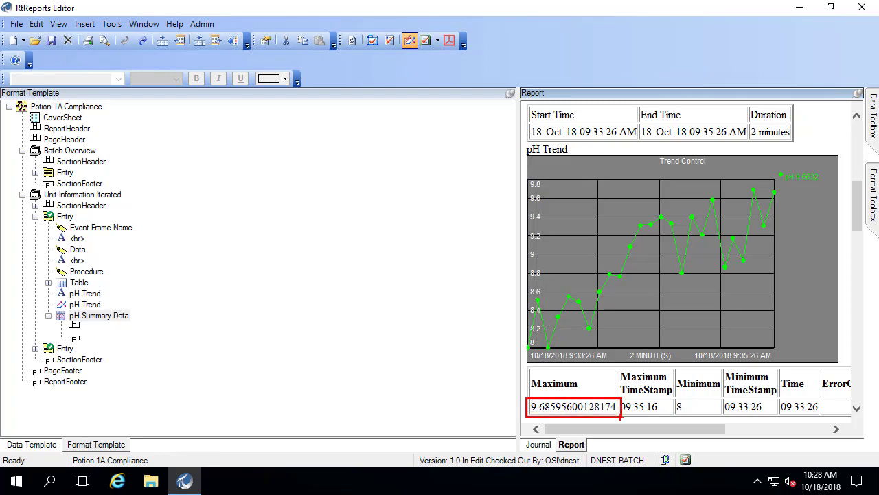
key("Escape")
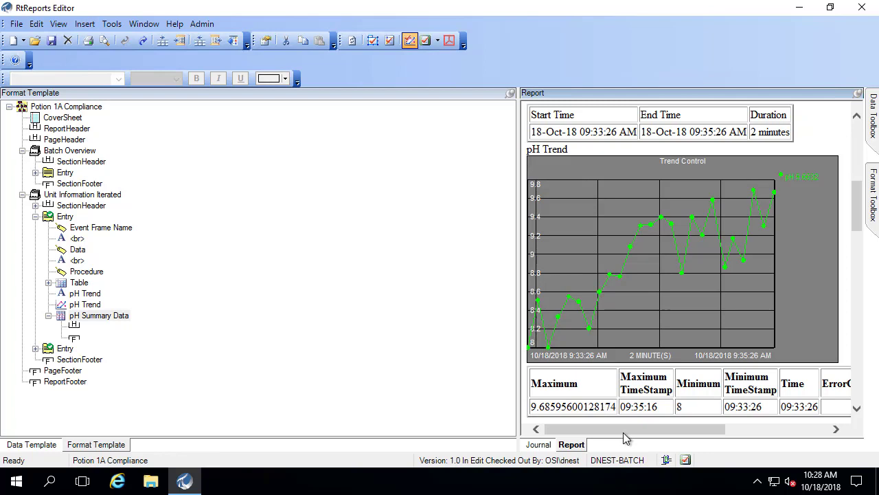
mouse_move(627, 430)
left_mouse_down()
mouse_move(711, 428)
mouse_move(783, 413)
mouse_move(779, 420)
left_mouse_up()
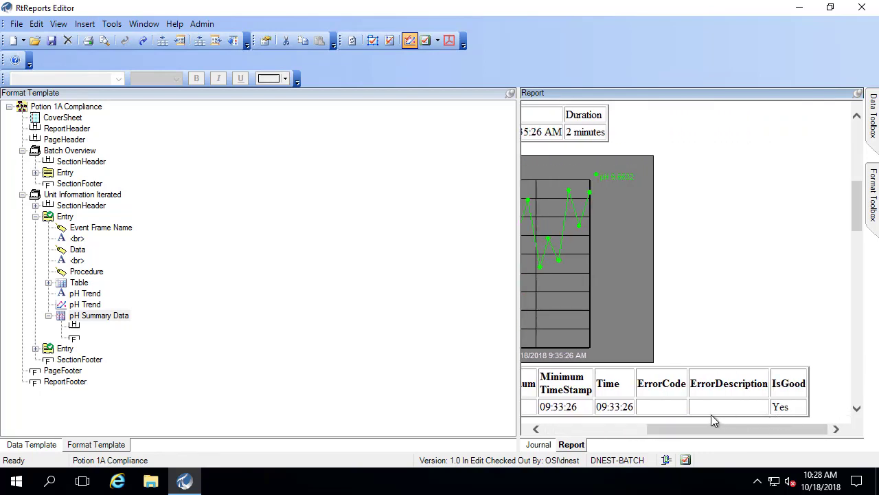
left_click(592, 429)
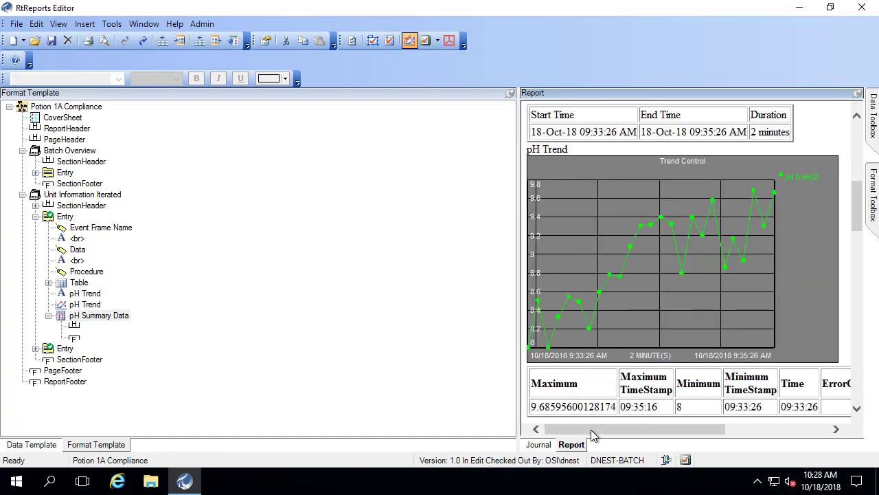
Step: Remove the Time, ErrorCode, ErrorDescription and IsGood columns from the pH Summary Data trace set's row definition
double_click(88, 318)
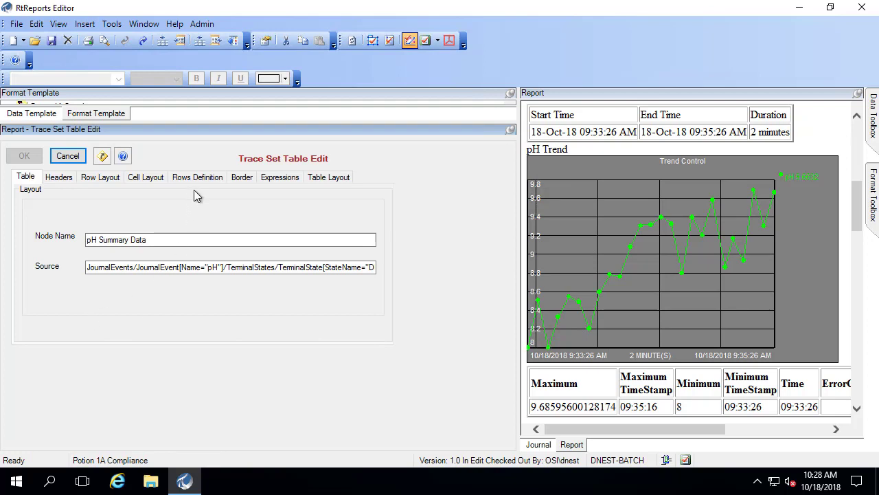
left_click(196, 178)
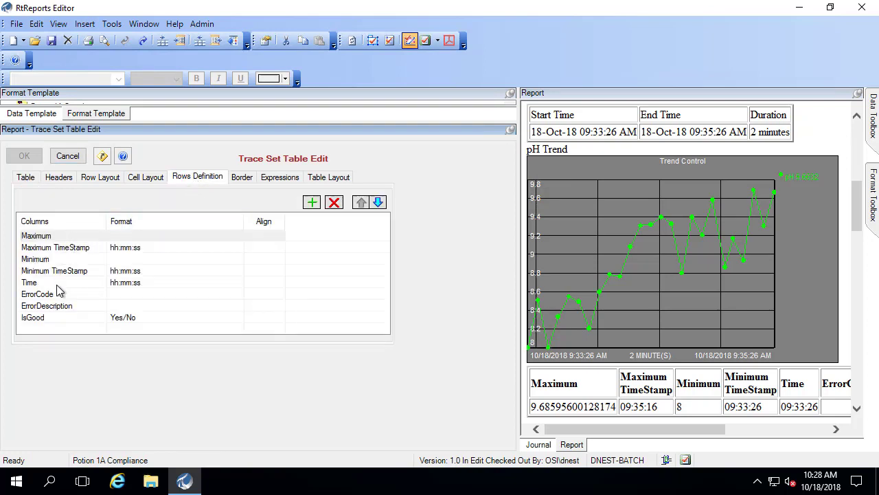
left_click(59, 283)
left_click(333, 202)
left_click(100, 283)
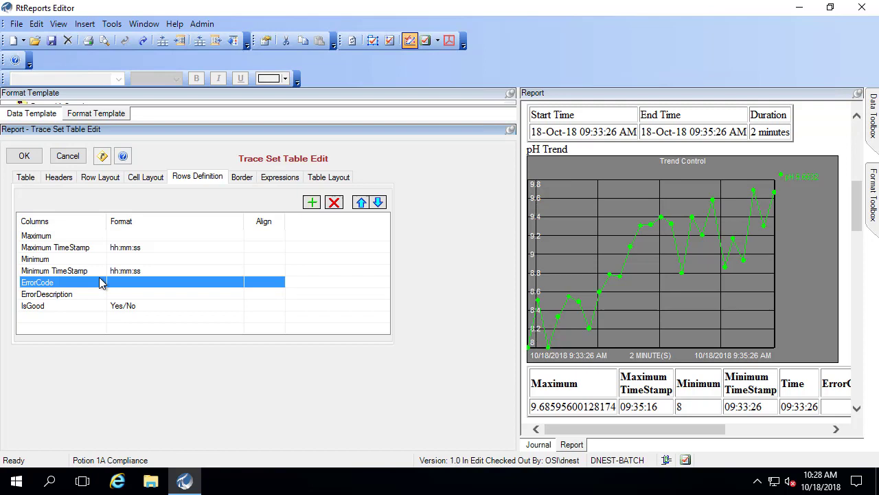
left_click(334, 202)
left_click(89, 282)
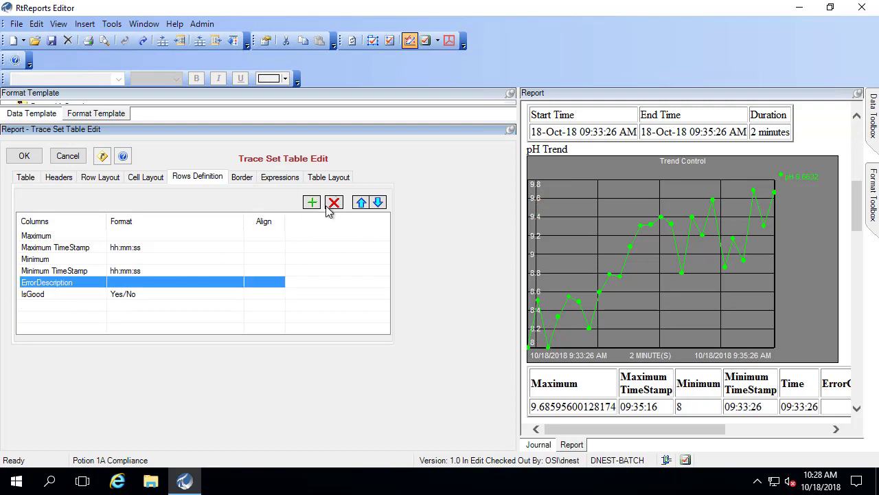
left_click(332, 203)
left_click(85, 283)
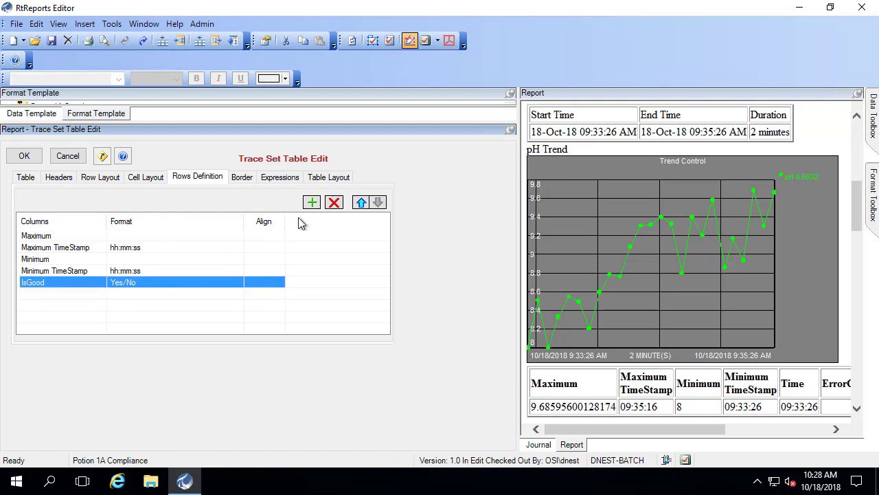
left_click(334, 203)
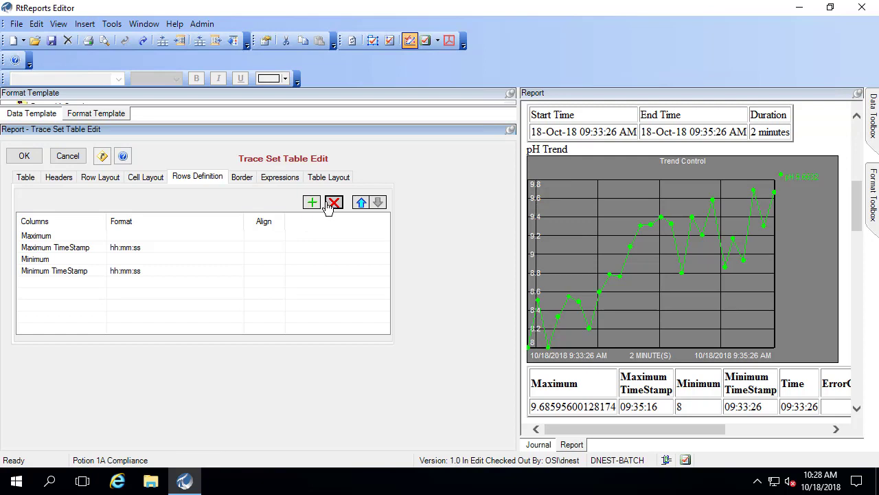
mouse_move(100, 234)
left_mouse_down()
mouse_move(121, 273)
mouse_move(163, 288)
left_mouse_up()
left_click(32, 158)
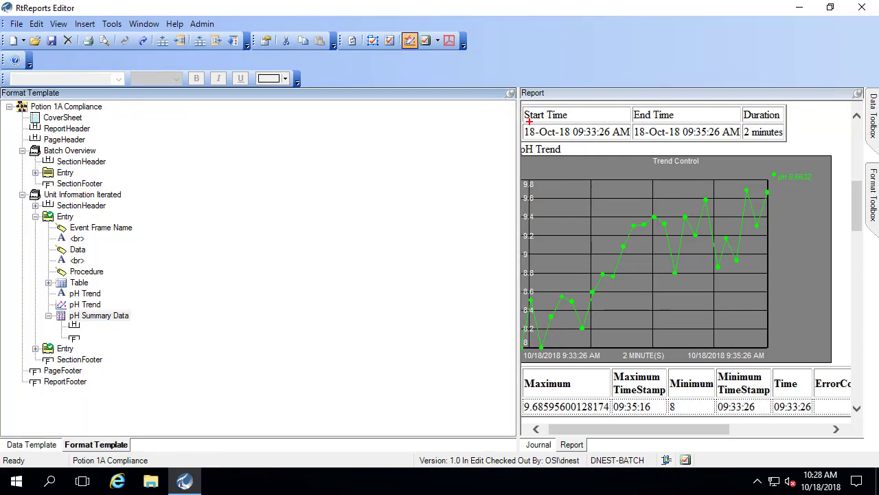
Step: Copy the time format dd-MMM-yy hh:mm:ss AP from the start time's Time UTC node in the unit table's second row
left_click_drag(518, 120, 632, 143)
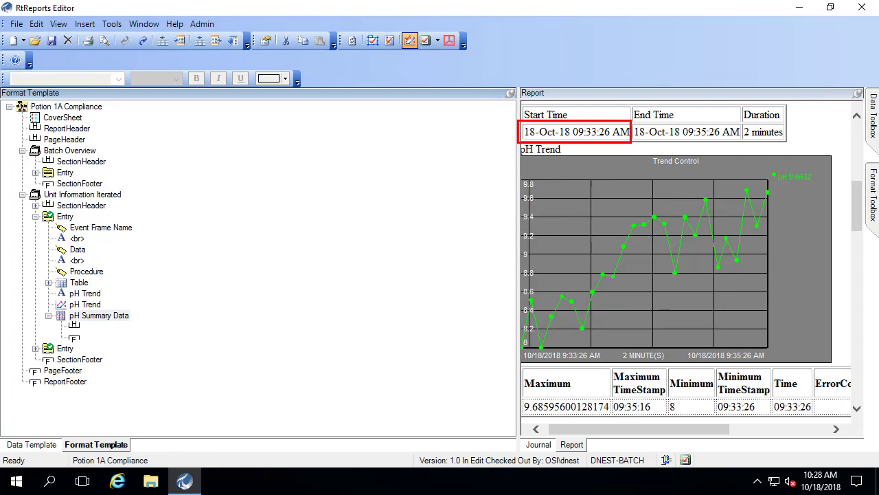
left_click(48, 283)
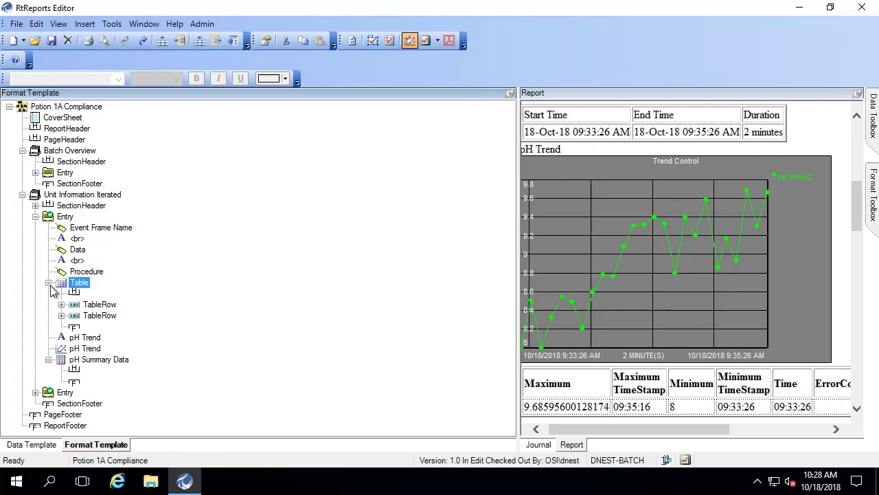
left_click(61, 315)
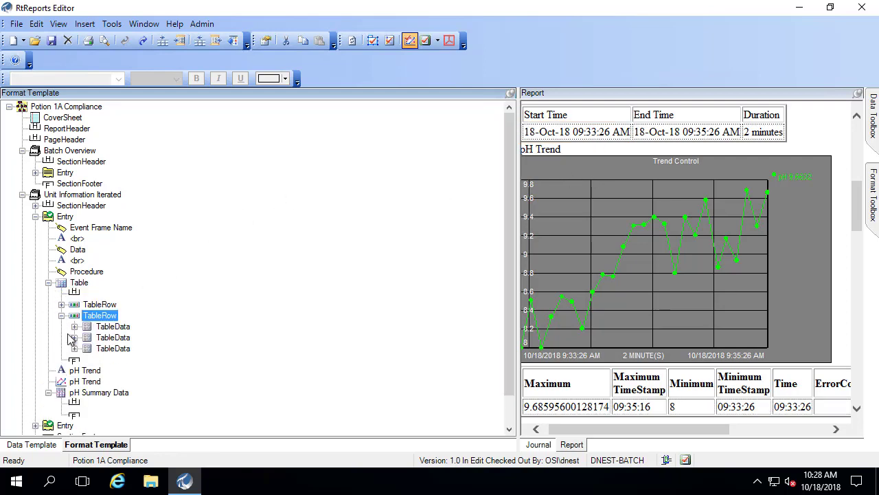
left_click(75, 327)
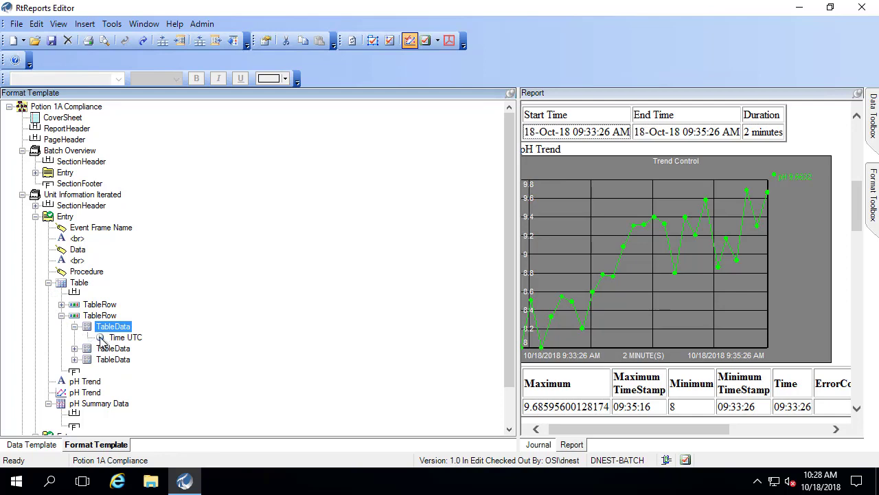
left_click(121, 340)
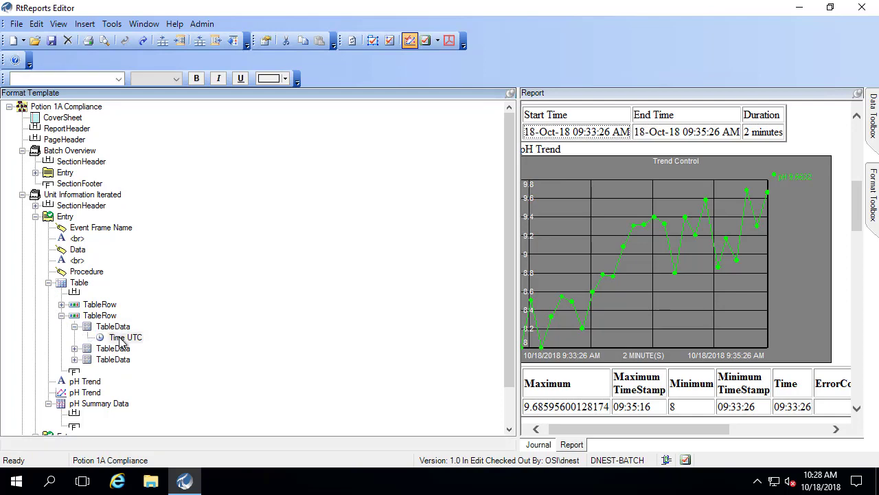
double_click(121, 340)
left_click_drag(177, 212, 45, 202)
key("ctrl+c")
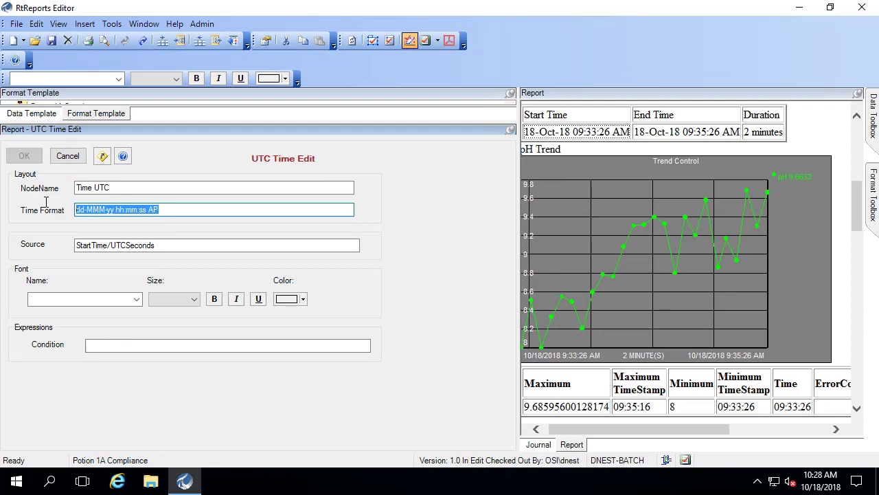
left_click(67, 156)
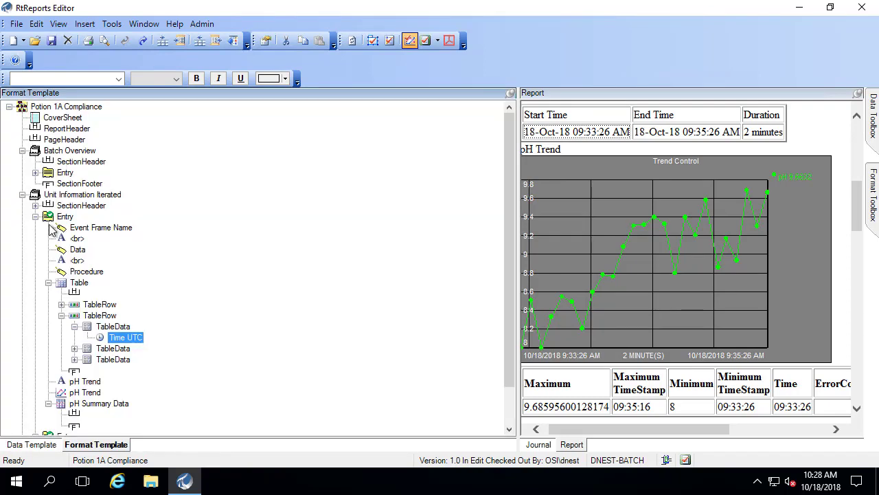
Step: Set the Maximum TimeStamp and Minimum TimeStamp columns of the pH Summary Data trace set to the format dd-MMM-yy hh:mm:ss AP
double_click(79, 405)
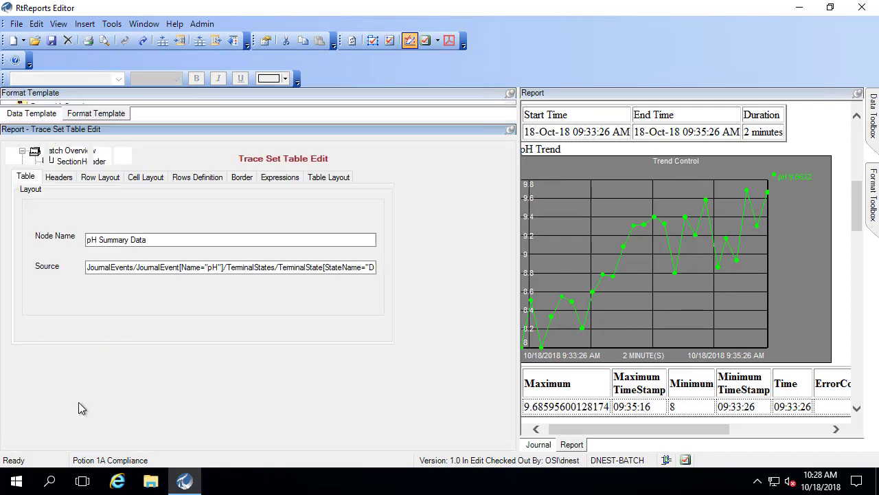
left_click(186, 177)
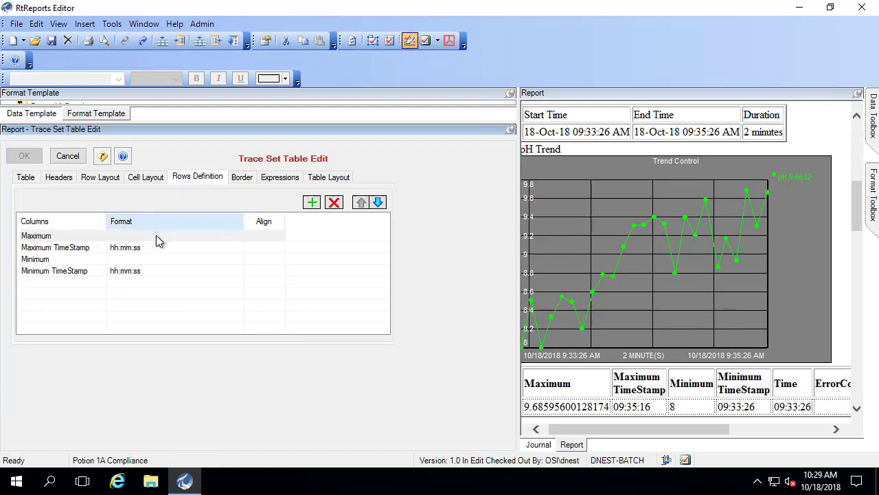
left_click(156, 245)
left_click(167, 246)
left_click_drag(167, 246, 72, 240)
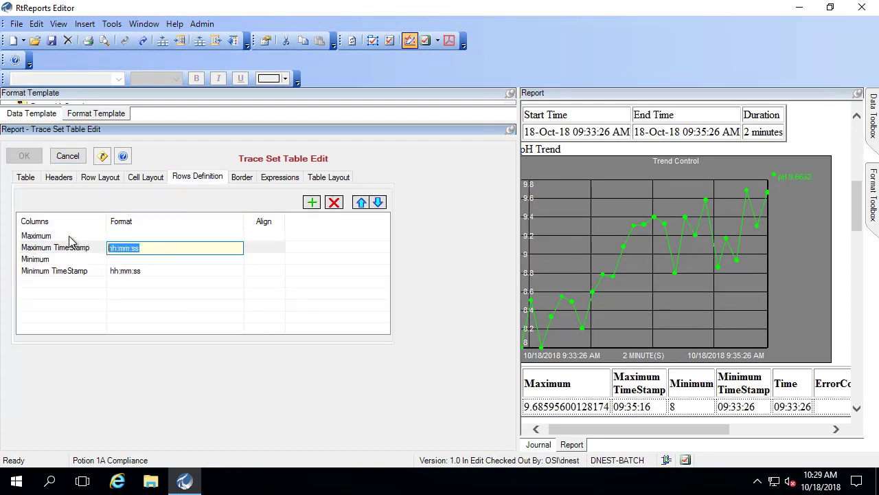
key("ctrl+v")
left_click(151, 270)
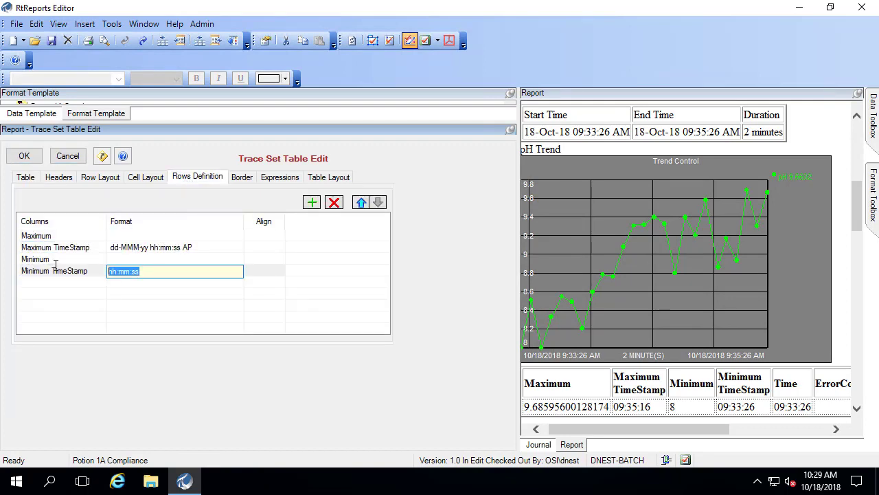
key("ctrl+v")
left_click(24, 156)
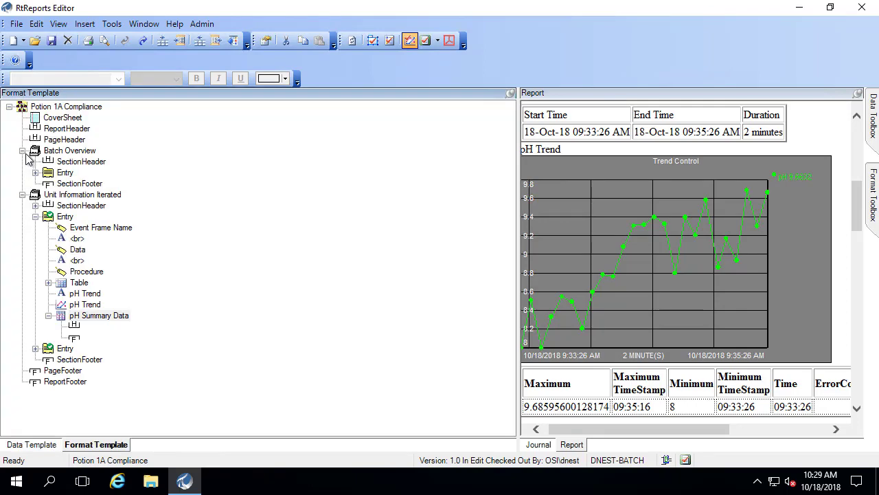
Step: Refresh the report and compare the first unit's pH minimum, maximum and their timestamps with the points and time range of the pH trend
left_click(59, 24)
left_click(65, 42)
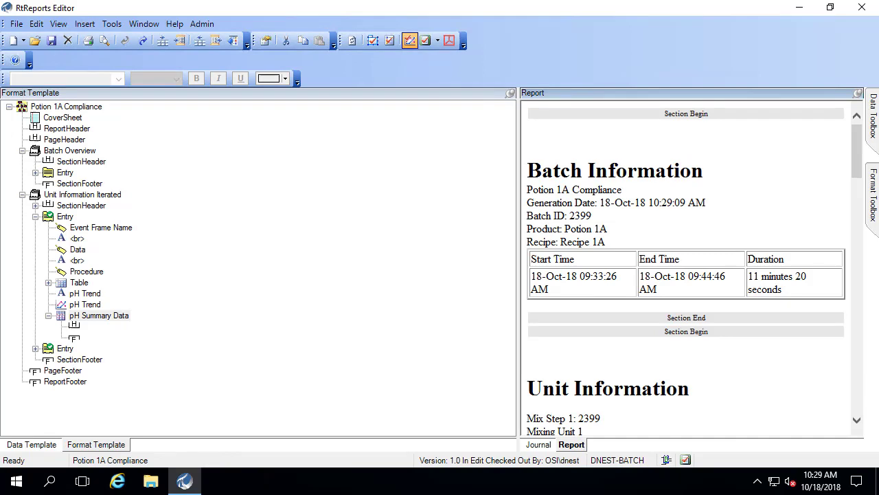
left_click_drag(855, 151, 856, 227)
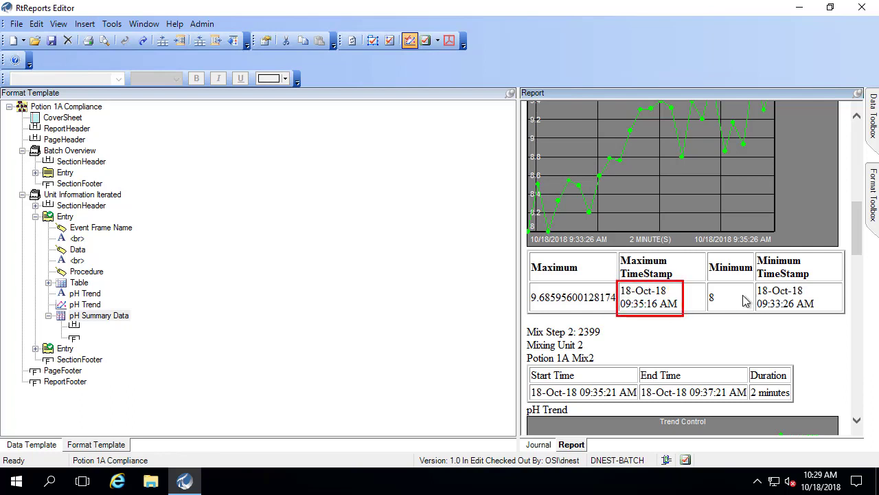
left_click_drag(855, 230, 855, 213)
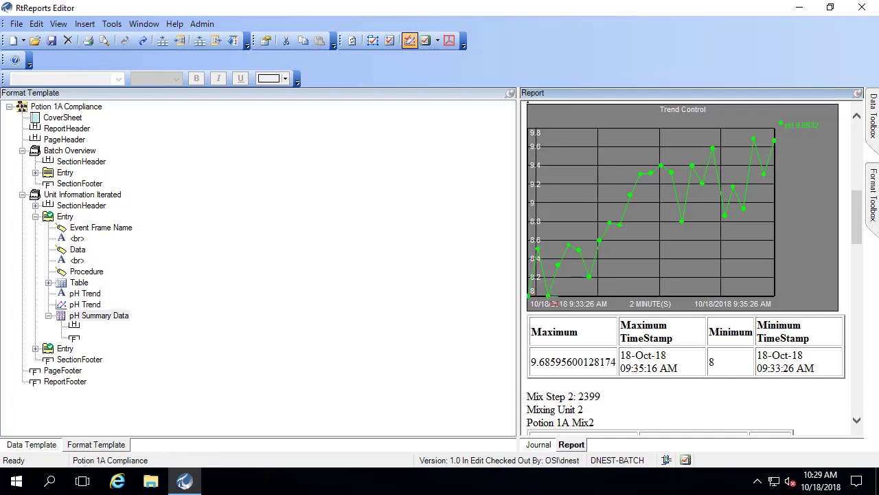
left_click_drag(752, 357, 821, 381)
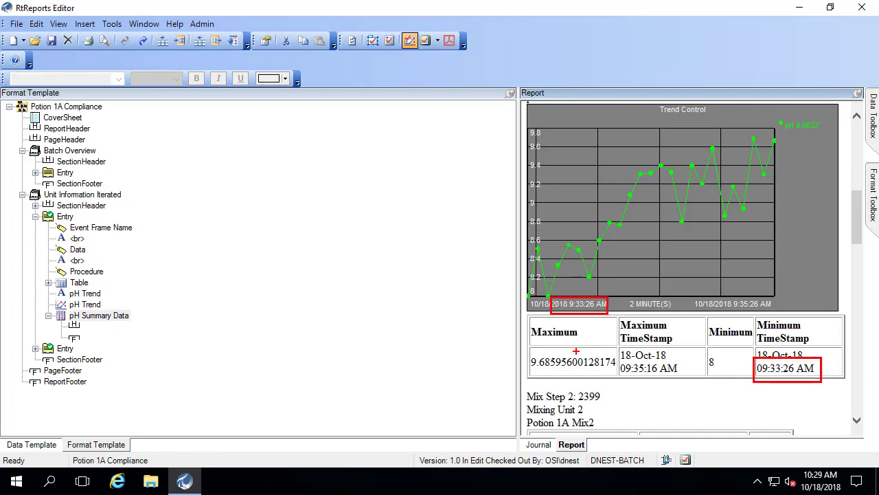
left_click_drag(522, 354, 556, 375)
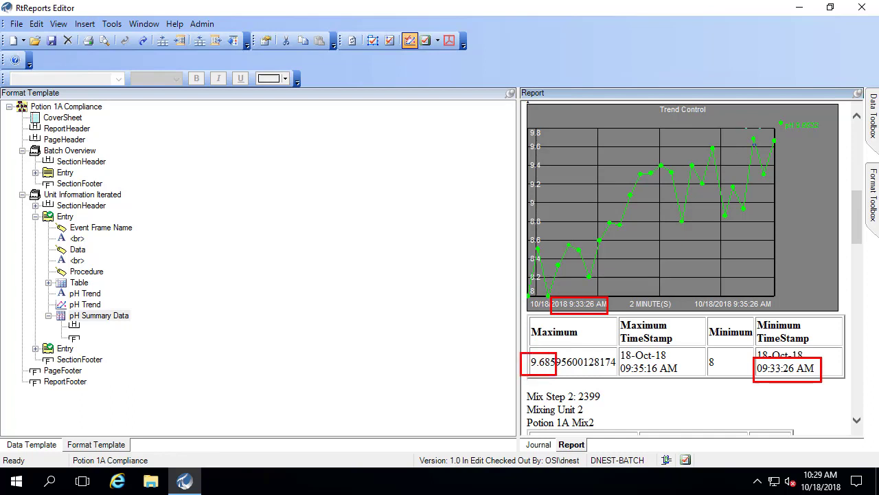
left_click_drag(746, 125, 761, 145)
mouse_move(616, 341)
left_mouse_down()
mouse_move(628, 360)
mouse_move(690, 383)
left_mouse_up()
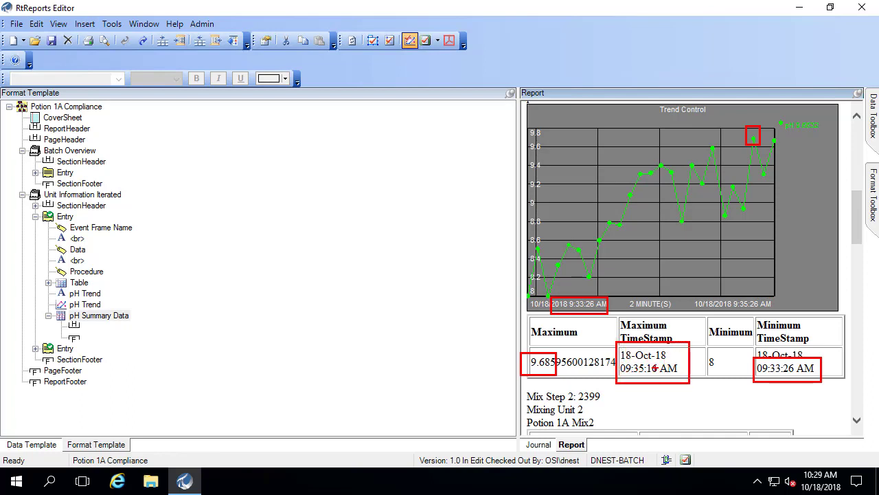
left_click_drag(692, 292, 776, 316)
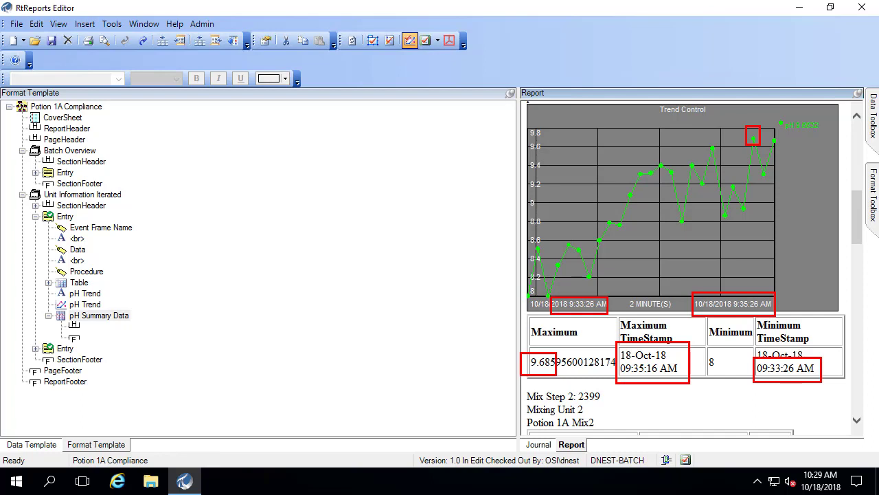
key("Escape")
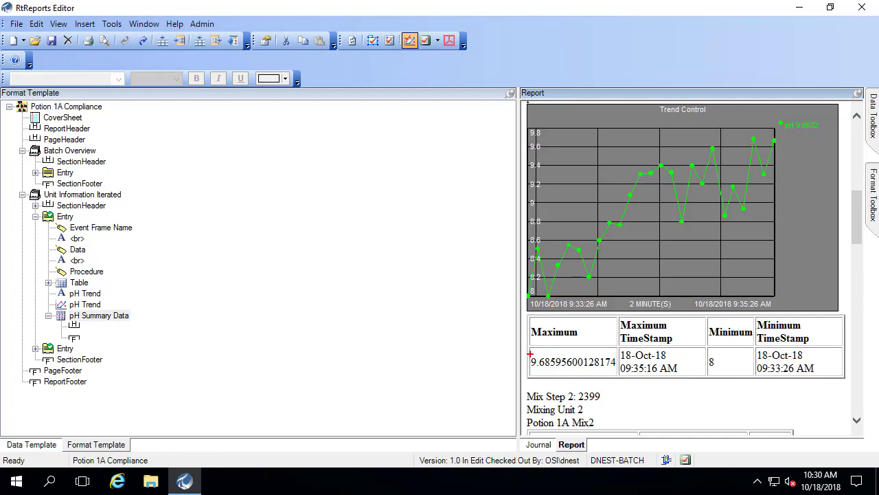
left_click_drag(525, 351, 621, 374)
Step: Set the Maximum and Minimum columns of the pH Summary Data trace set to the number format #.##
left_click(105, 317)
double_click(105, 316)
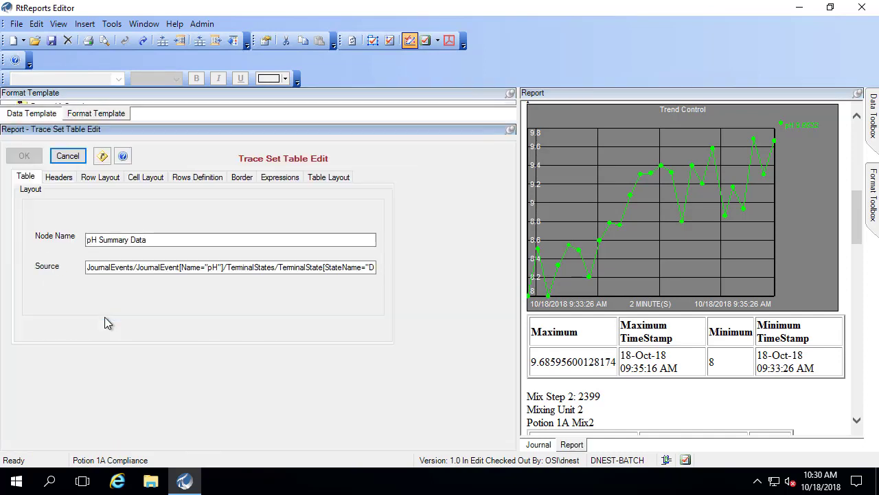
left_click(189, 178)
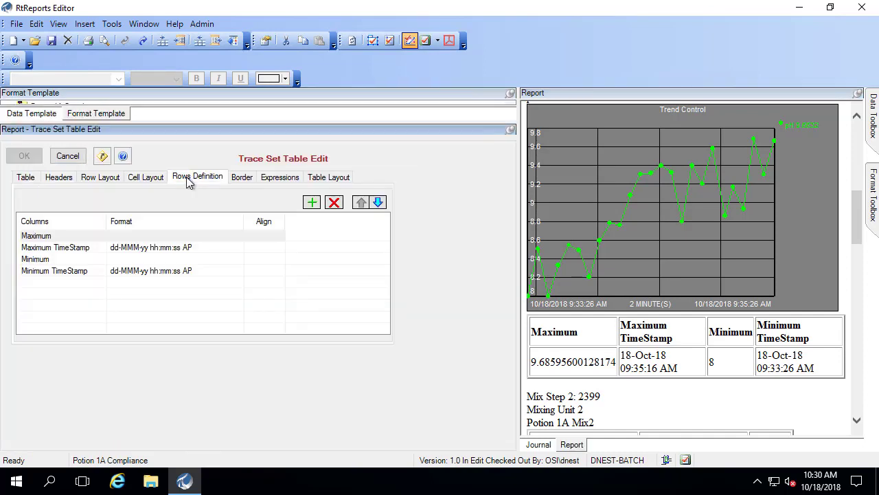
left_click(142, 237)
left_click(144, 236)
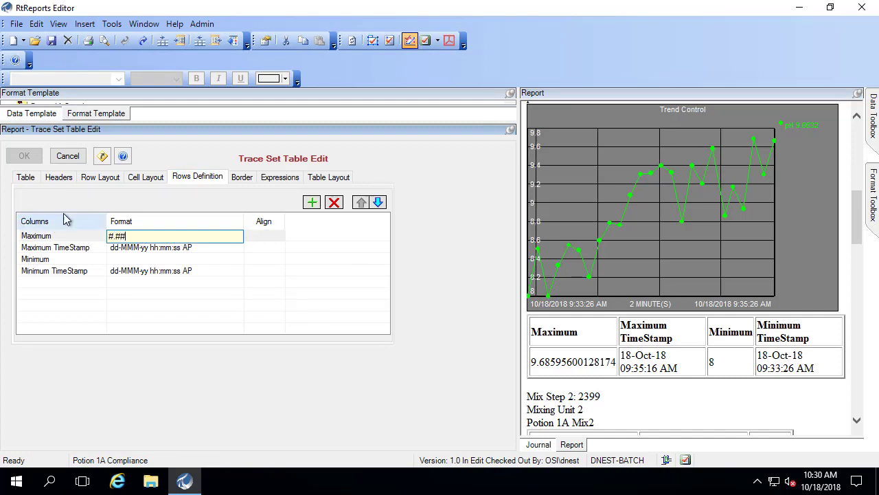
left_click(127, 258)
left_click(127, 258)
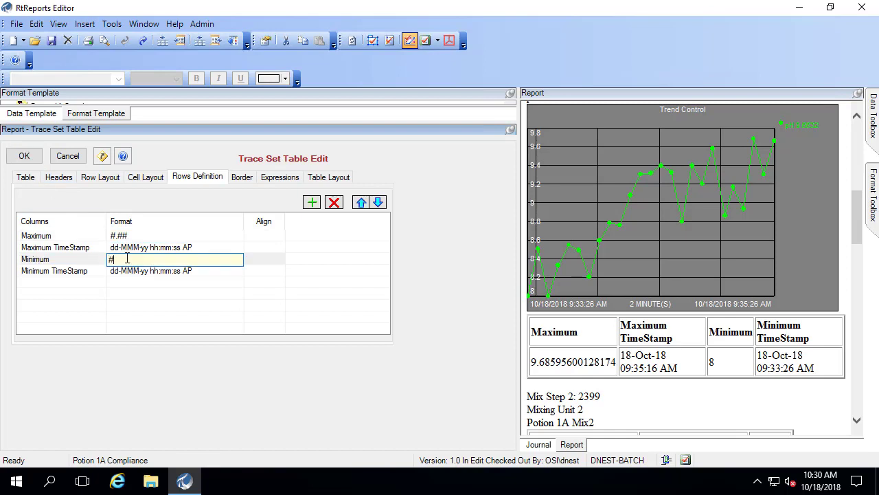
left_click(24, 160)
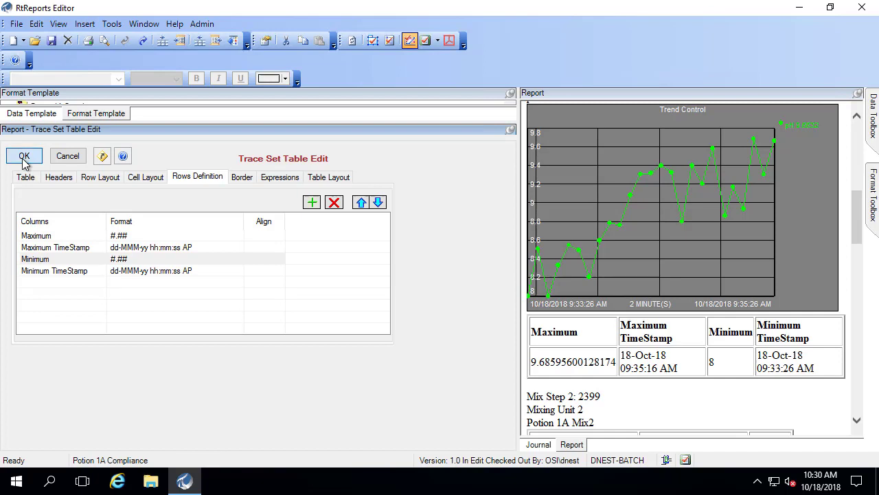
Step: Refresh the report and check the number formatting of the pH maximum and minimum in both mixing units' summary tables
left_click(59, 23)
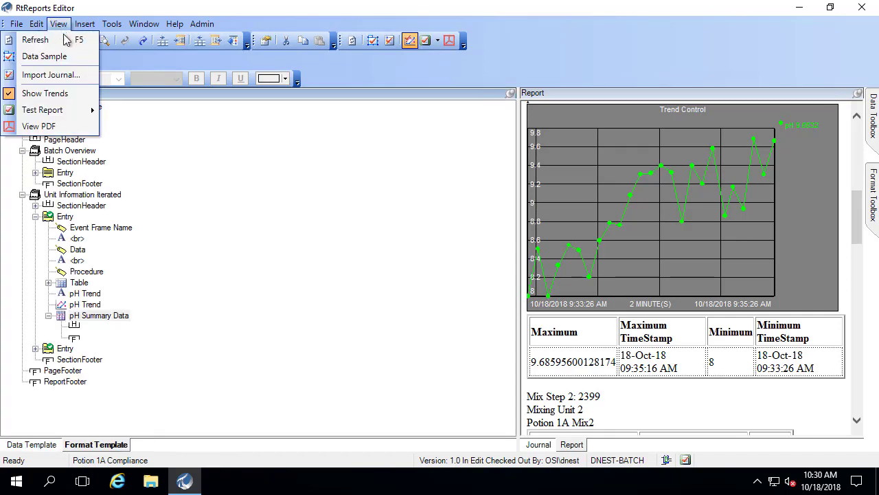
left_click(70, 38)
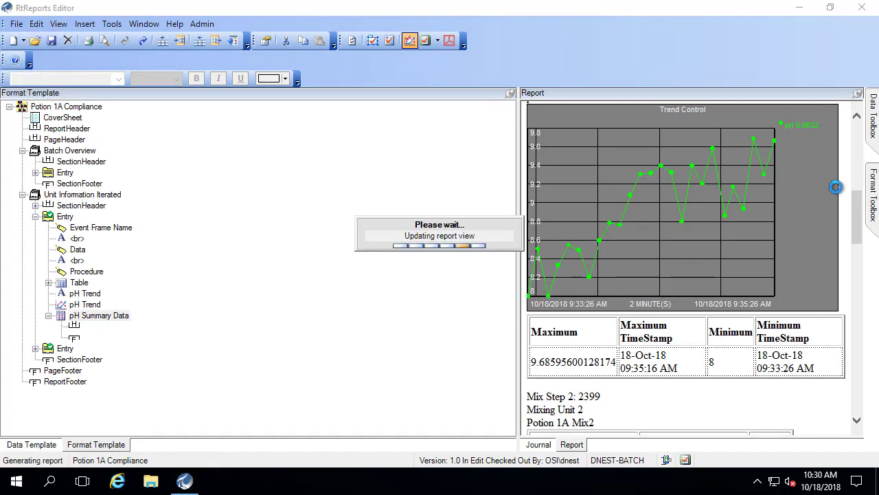
scroll(858, 158, "down", 15)
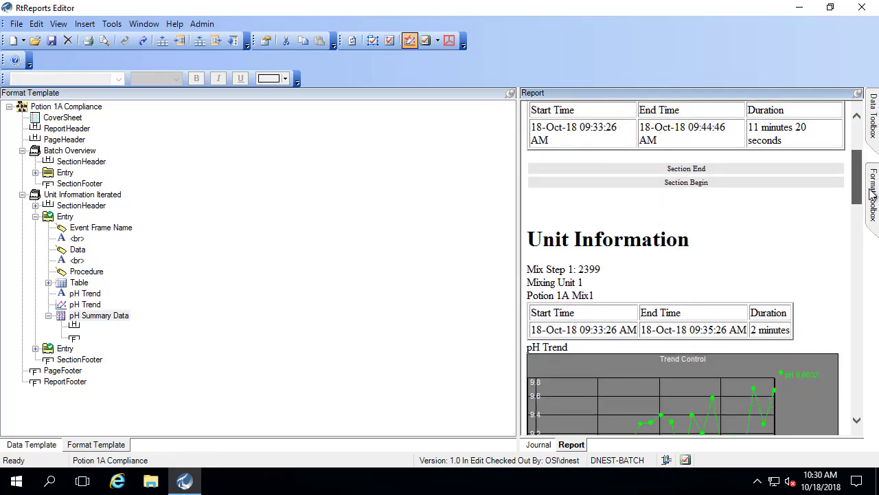
left_click(872, 195)
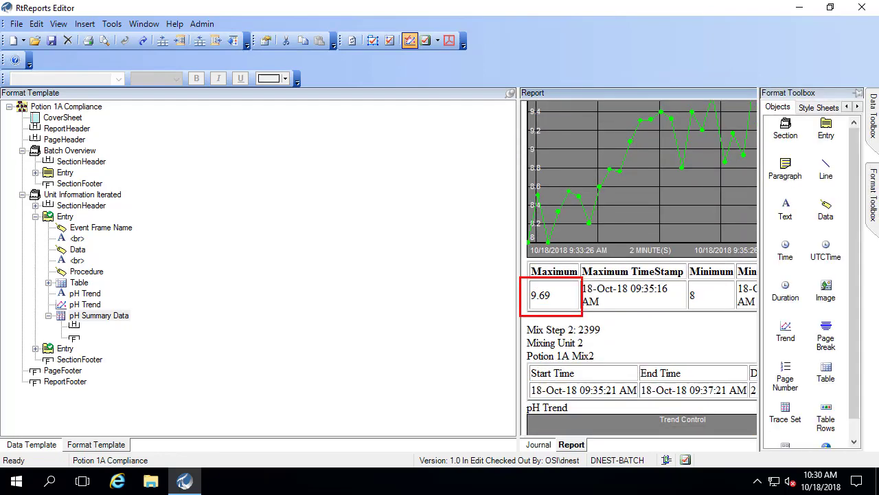
left_click_drag(863, 228, 870, 280)
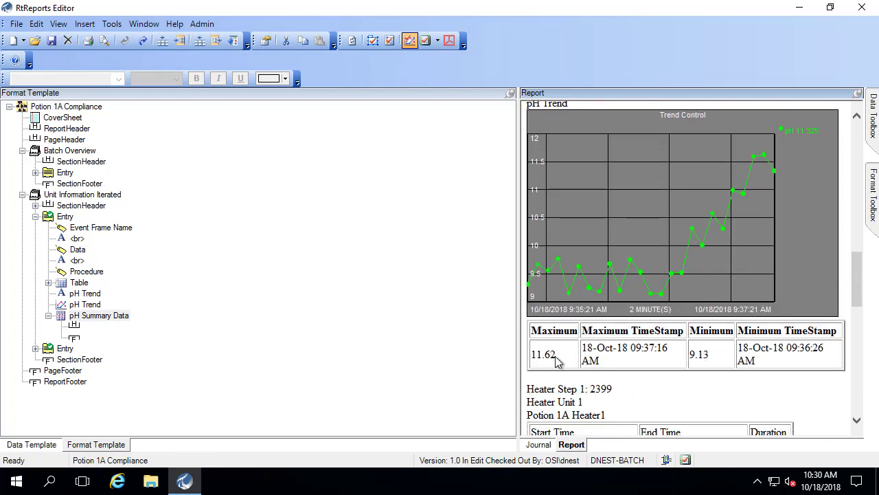
left_click_drag(524, 337, 570, 367)
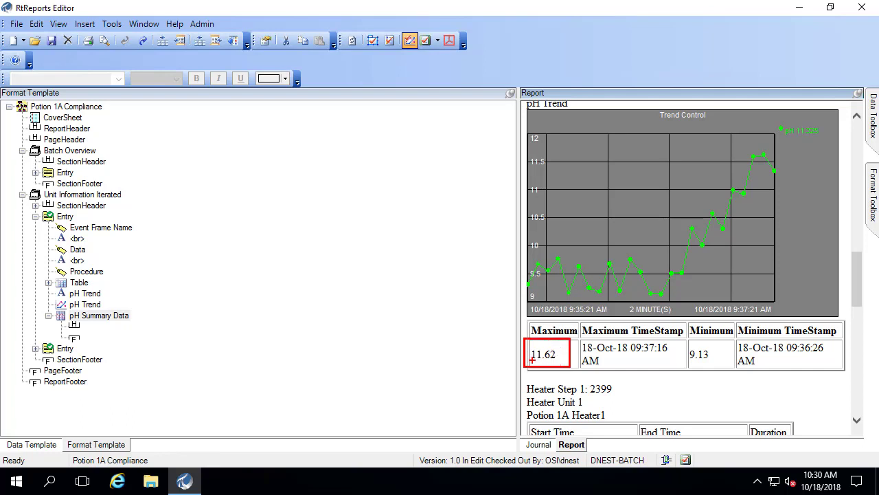
left_click_drag(679, 344, 721, 364)
key("Escape")
scroll(853, 237, "up", 5)
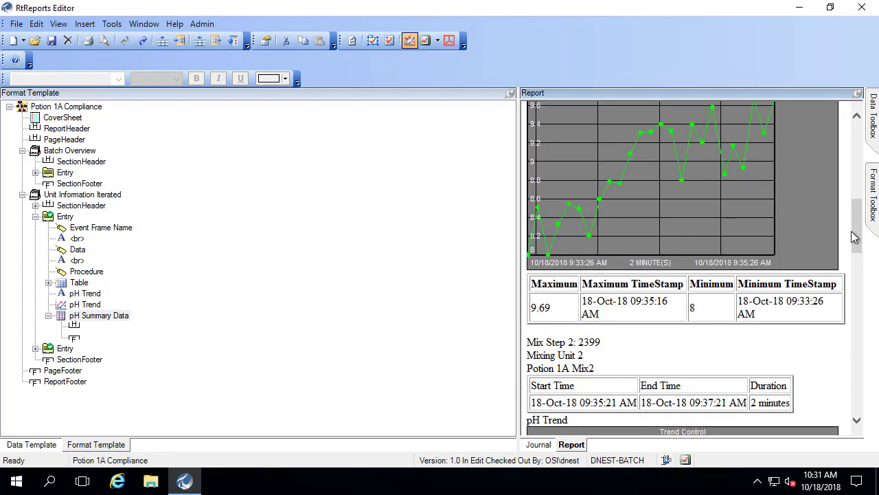